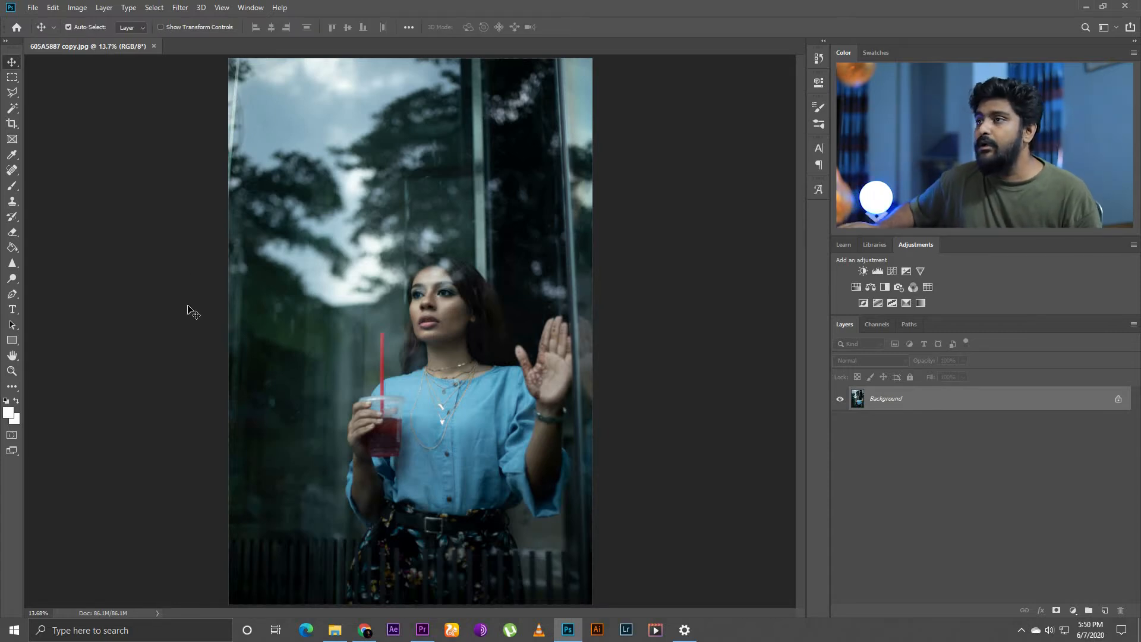
- Open the Camera Raw filter on the portrait and set Exposure to +0.30 and Contrast to +27
left_click(180, 8)
left_click(211, 79)
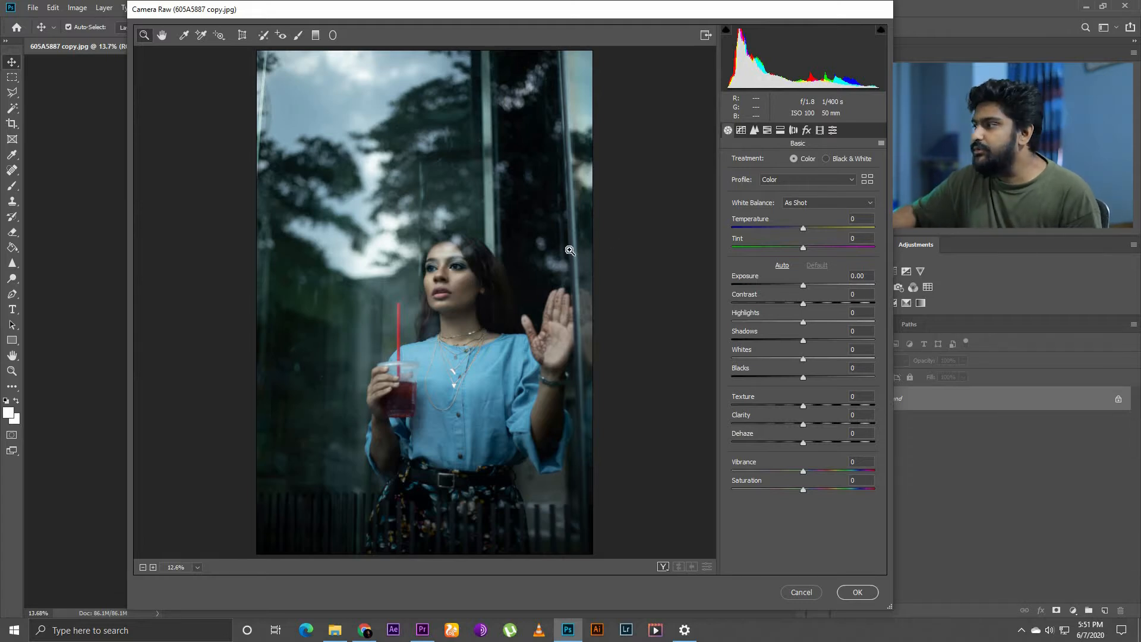
left_click_drag(747, 276, 751, 276)
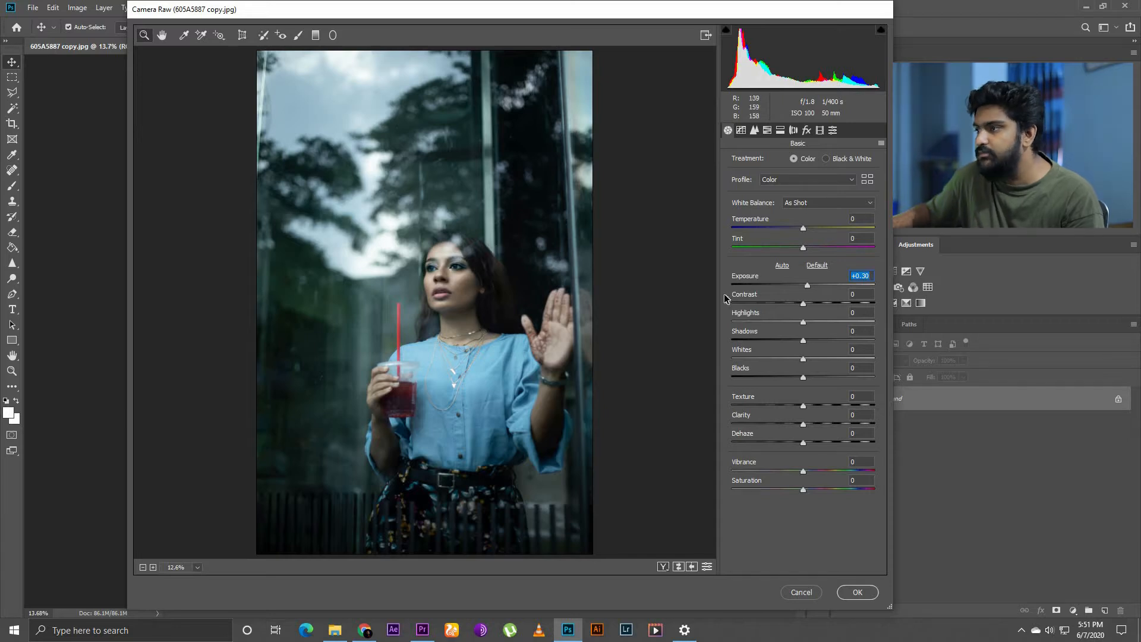
left_click(757, 295)
left_click_drag(759, 297, 759, 300)
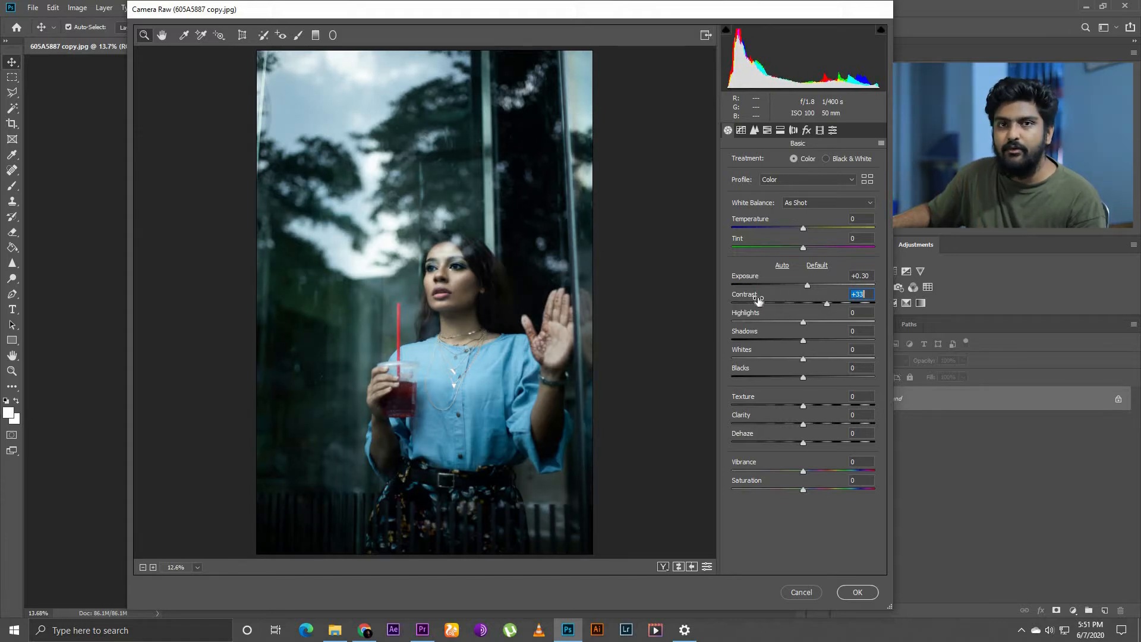
left_click_drag(757, 297, 750, 298)
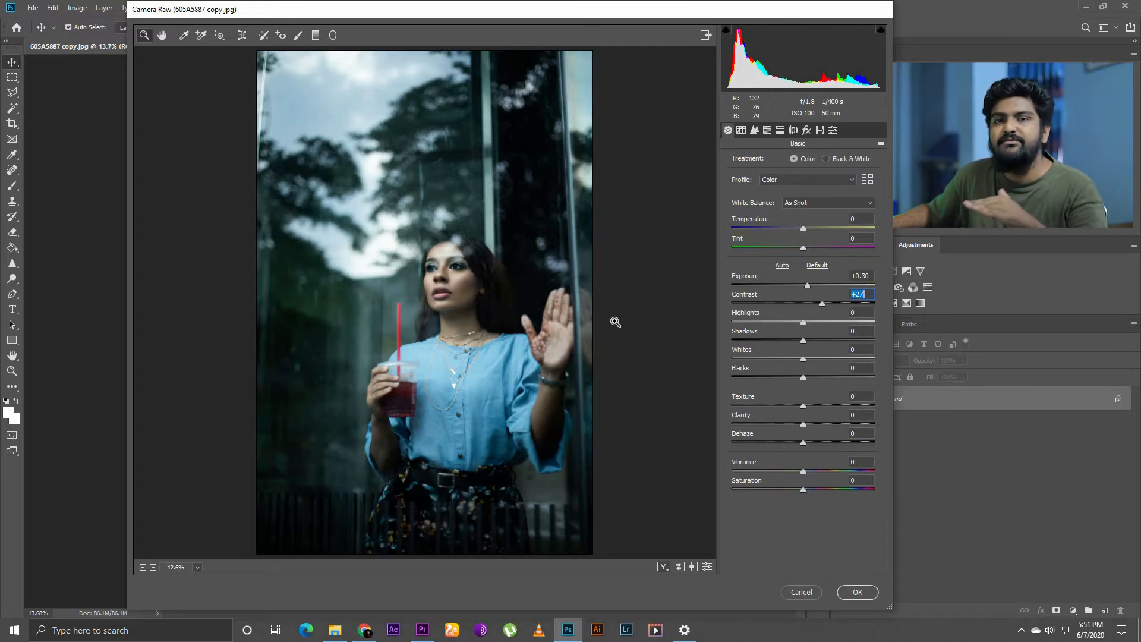
- Compare darker and brighter highlights on the sky reflection, finishing with Highlights at -69
left_click_drag(753, 312, 713, 314)
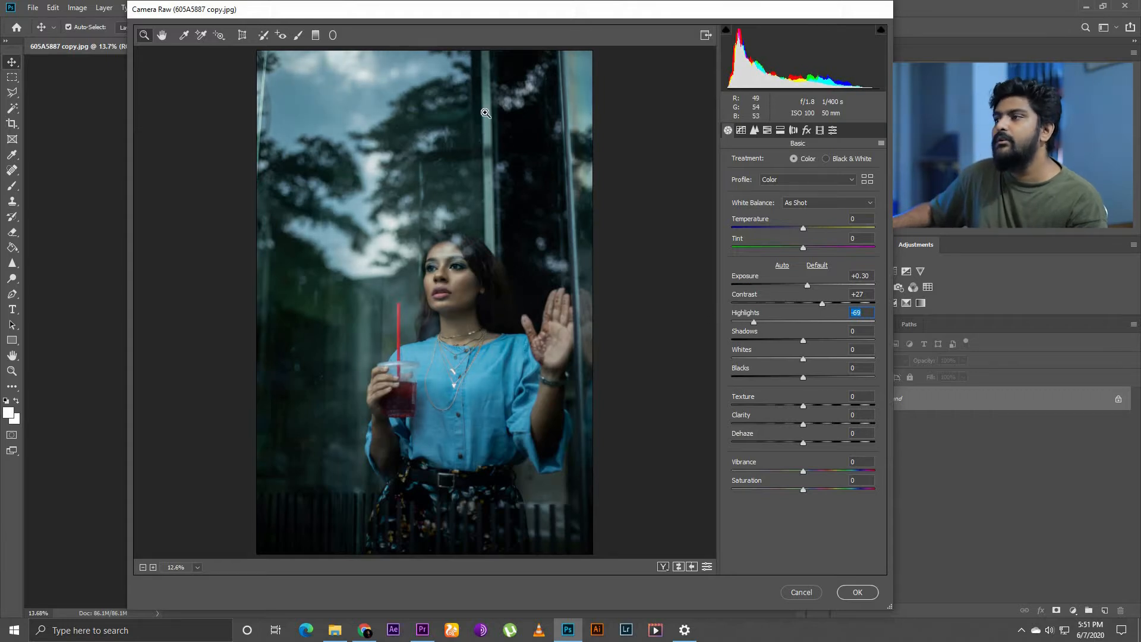
left_click_drag(802, 325, 825, 322)
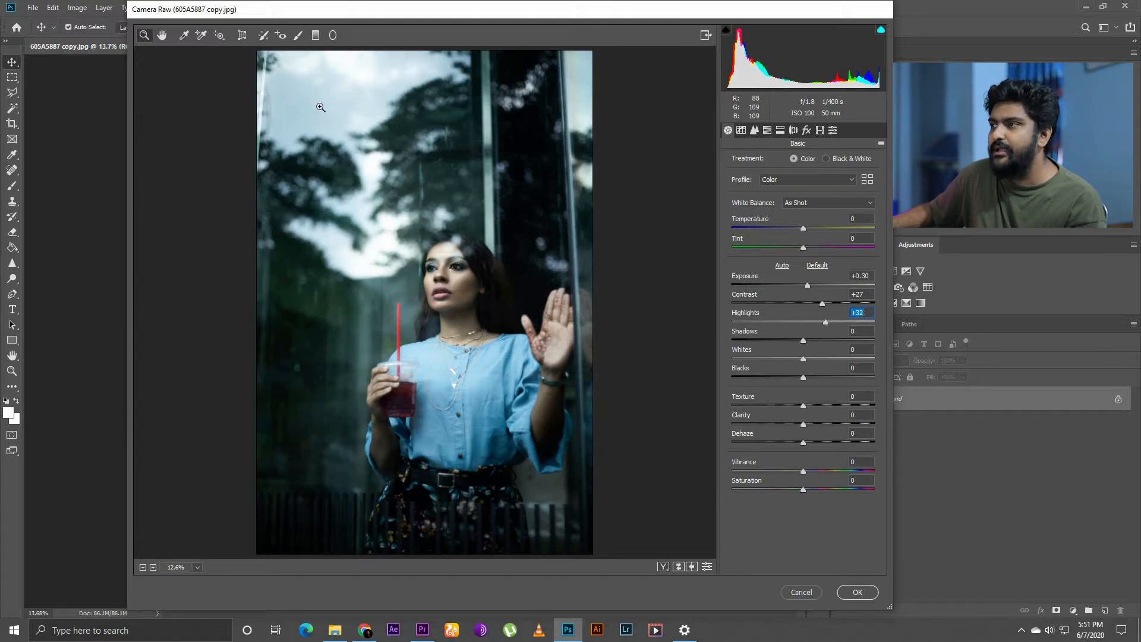
left_click_drag(751, 315, 687, 312)
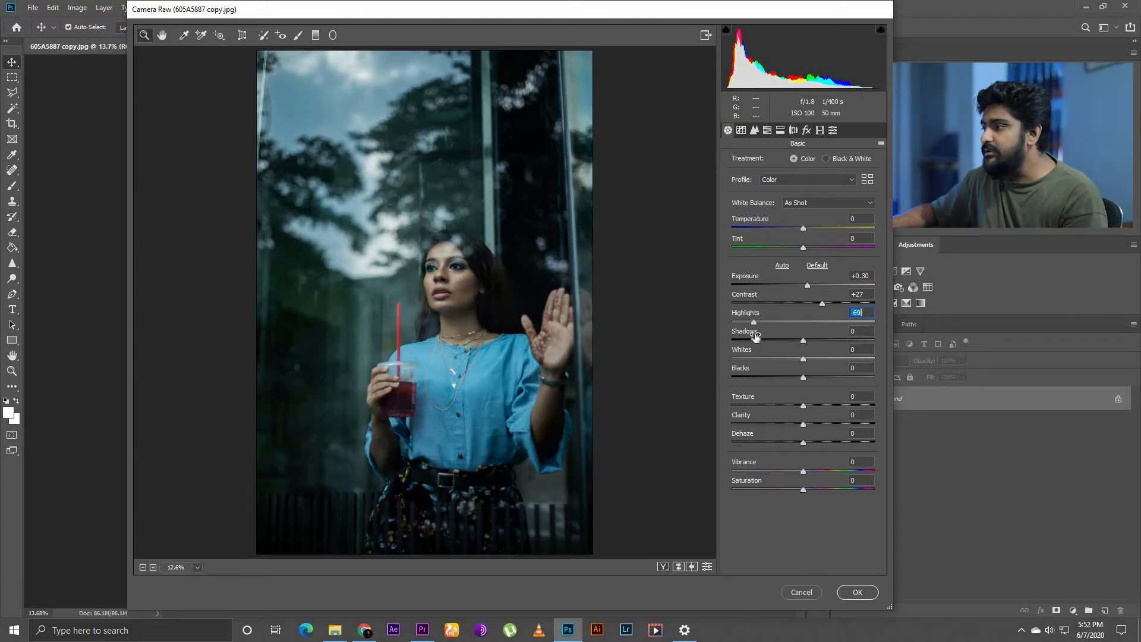
- Set Shadows to -43, Whites to +6 and Blacks to -3
left_click_drag(749, 336, 752, 334)
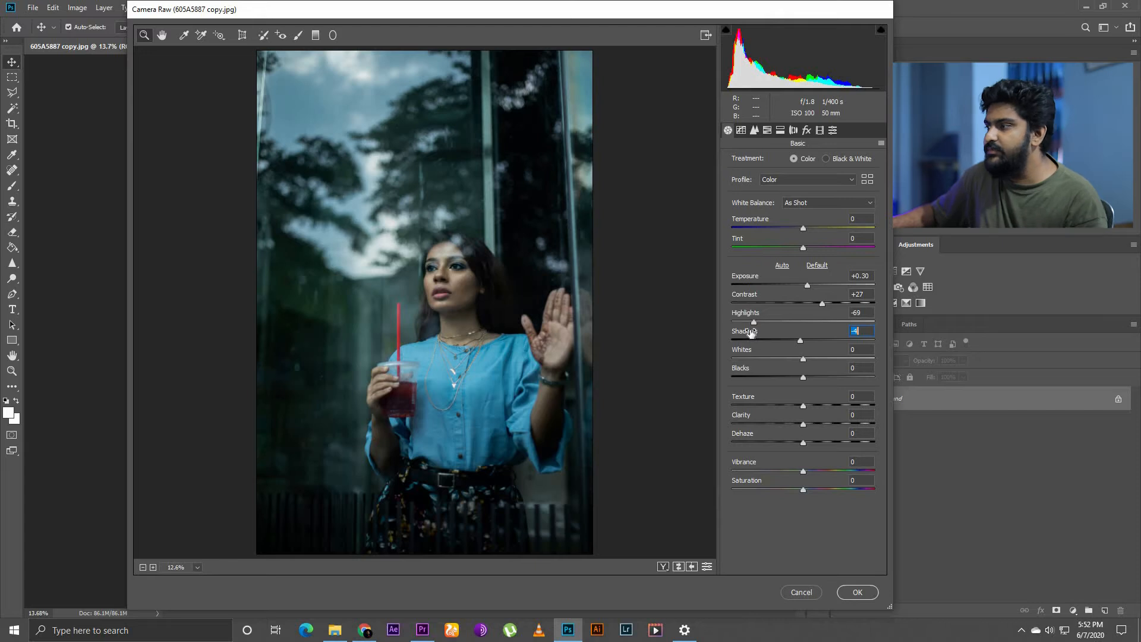
left_click_drag(750, 332, 849, 336)
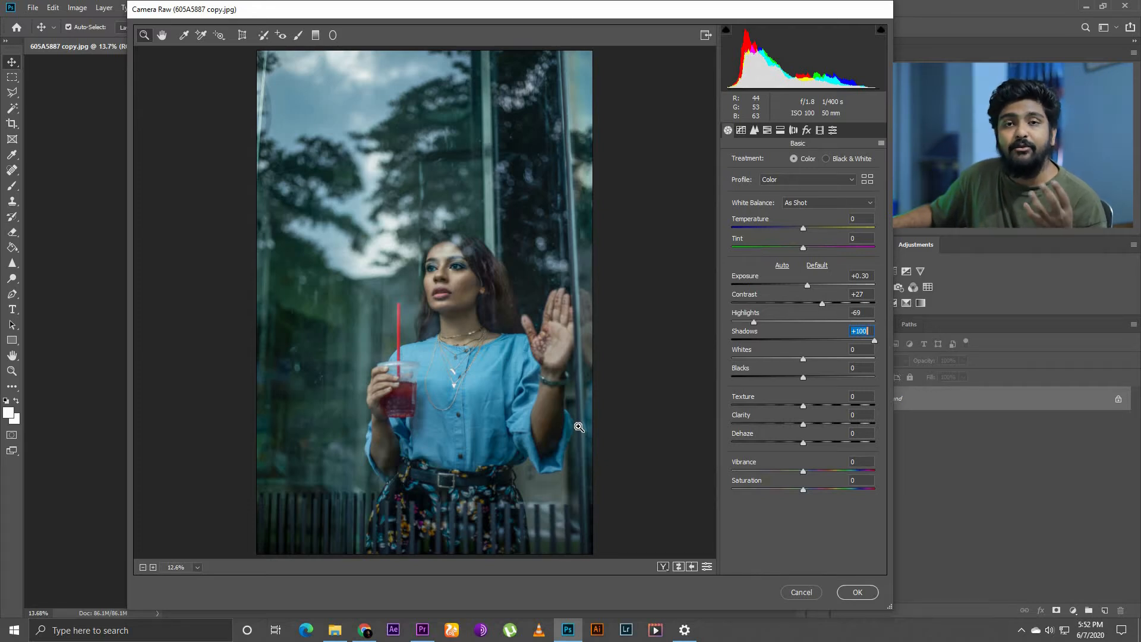
left_click_drag(755, 331, 666, 334)
mouse_move(738, 334)
left_mouse_down()
mouse_move(725, 334)
mouse_move(758, 334)
left_mouse_up()
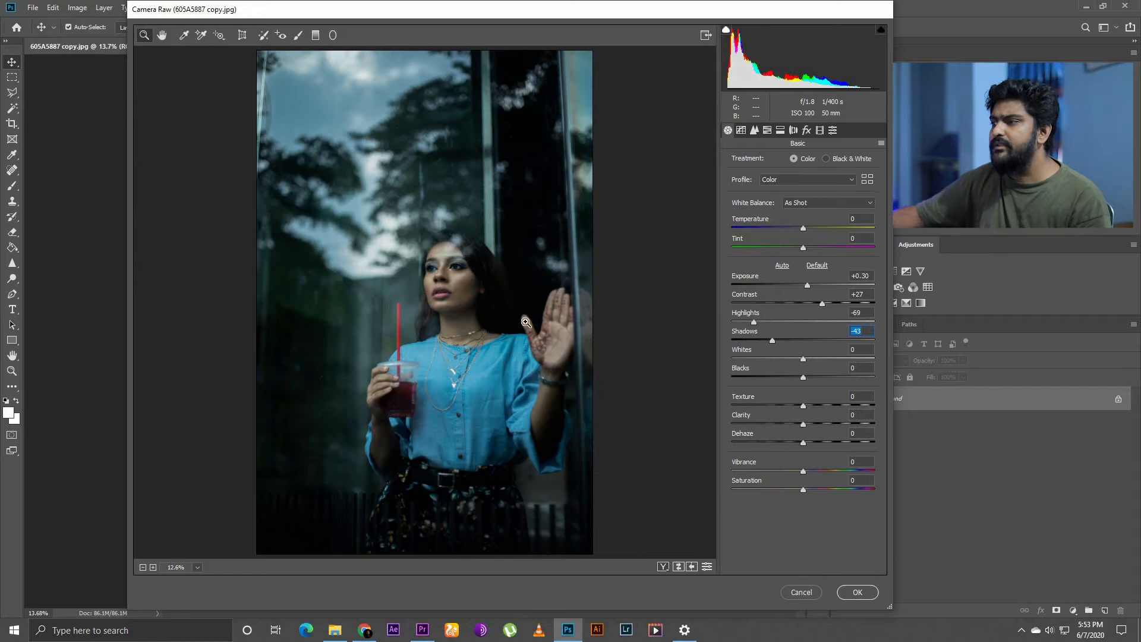
left_click_drag(744, 349, 746, 351)
left_click_drag(744, 368, 743, 369)
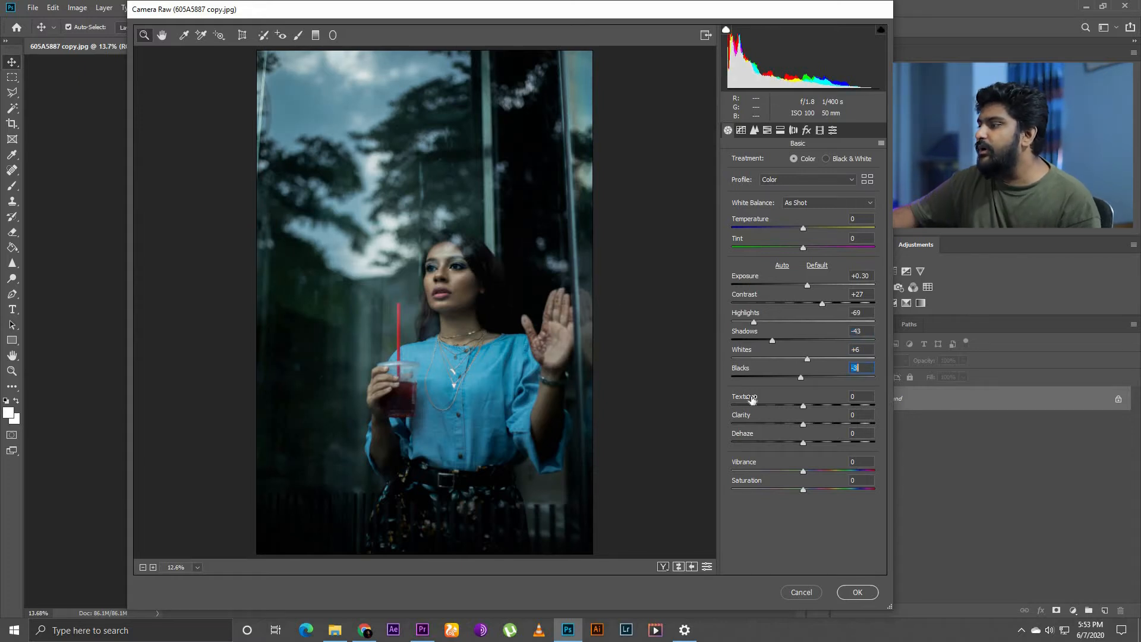
- Set Texture to +5 while judging the skin detail on the woman's face
left_click(447, 283)
left_click(454, 312)
left_click(454, 321)
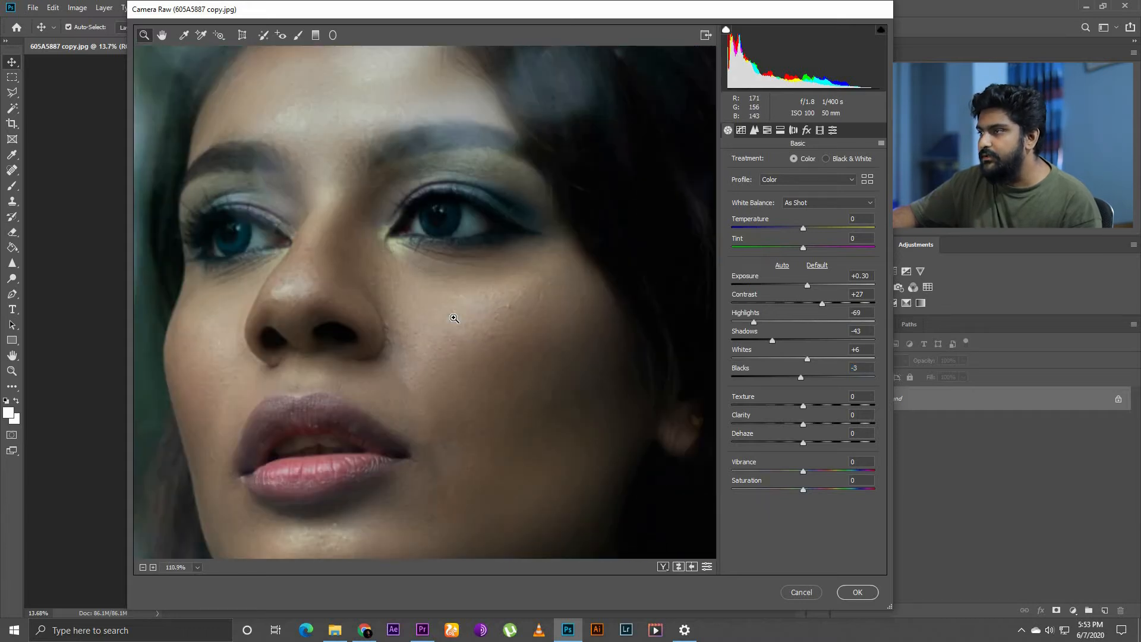
left_click(454, 318, "alt")
left_click(455, 319, "alt")
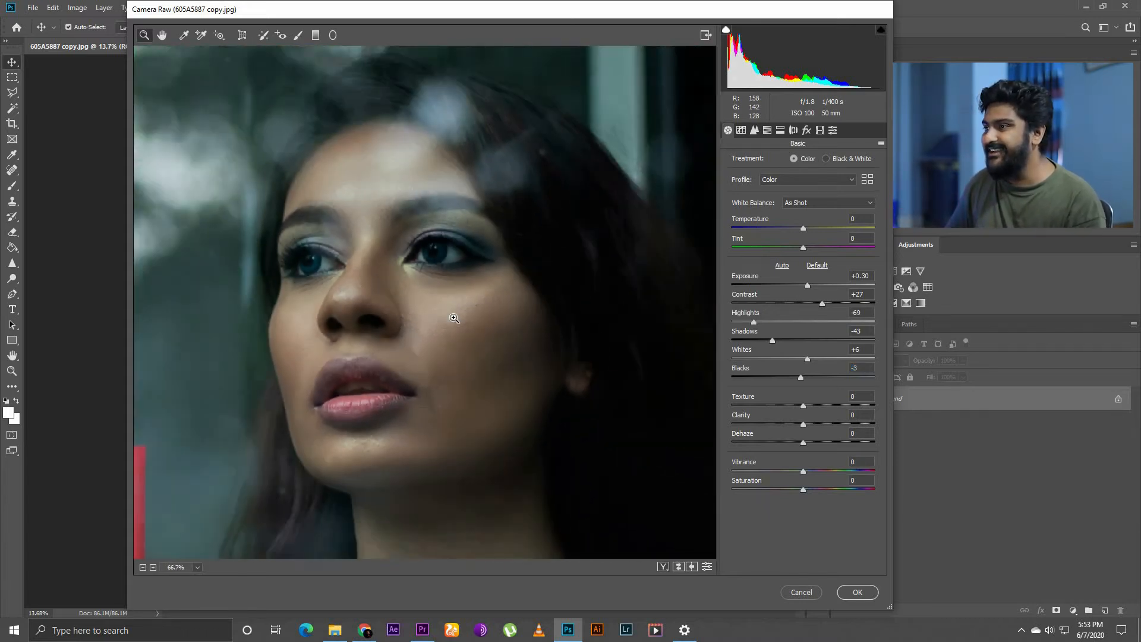
left_click(453, 311, "alt")
left_click_drag(414, 311, 358, 298)
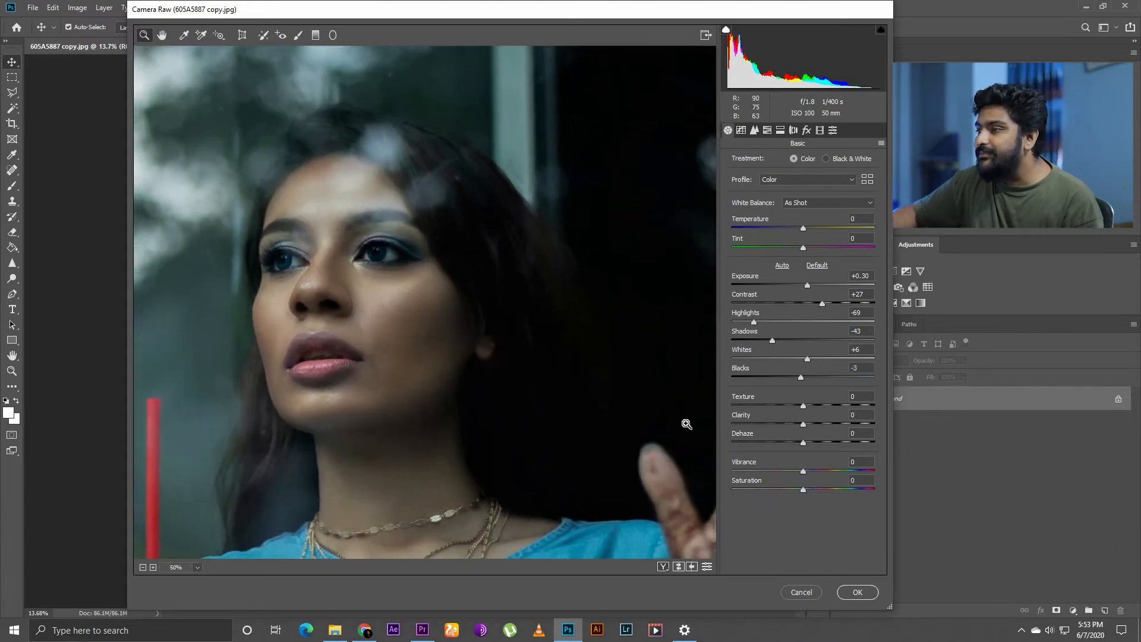
left_click(750, 400)
left_click_drag(750, 399, 782, 400)
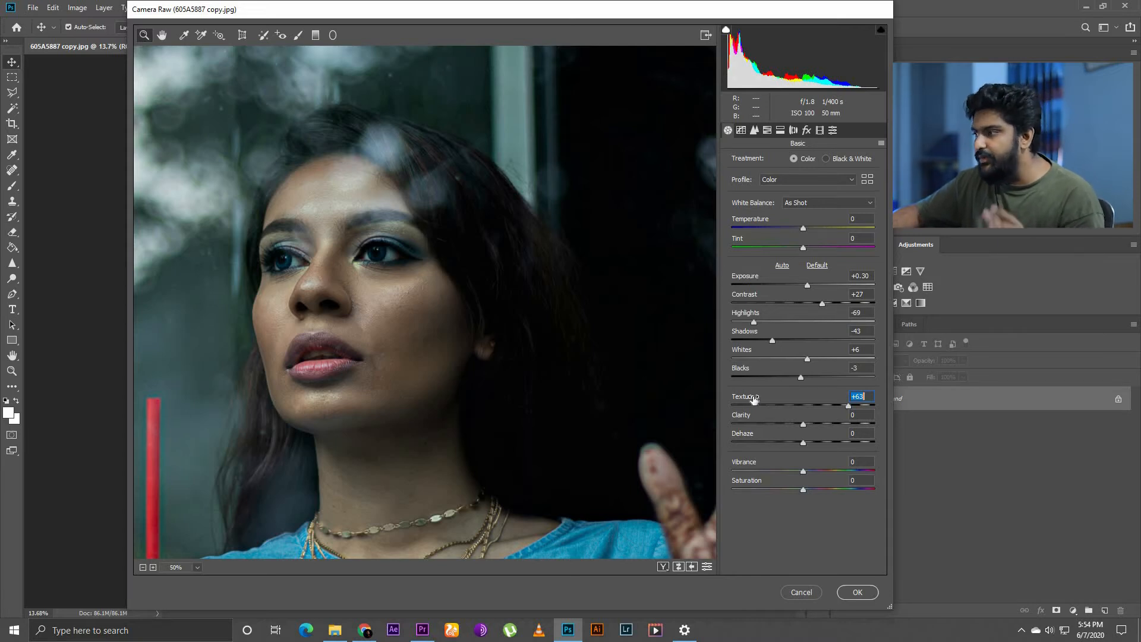
left_click_drag(733, 397, 724, 396)
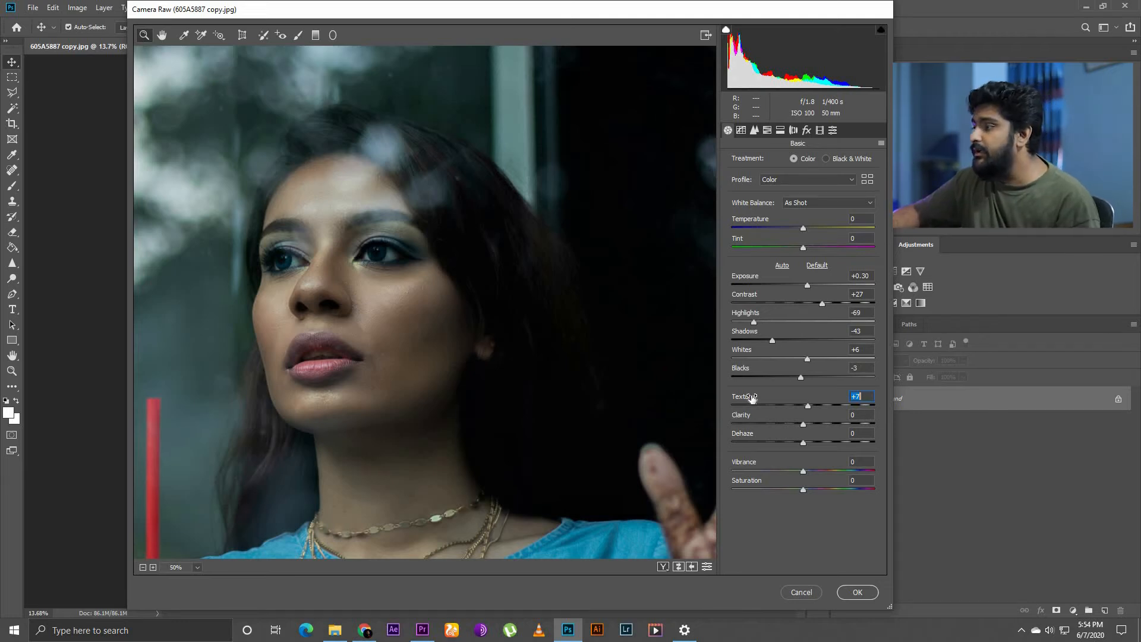
type("5")
key("Return")
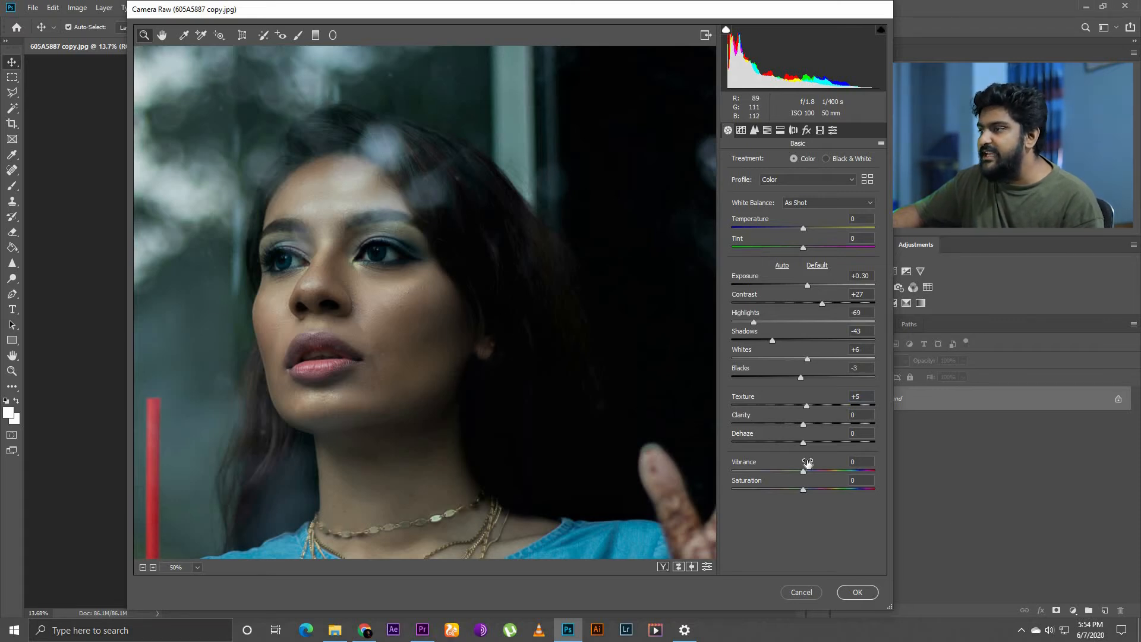
- Set Clarity to -11 and Dehaze to 0
left_click(741, 416)
left_click_drag(739, 416, 743, 416)
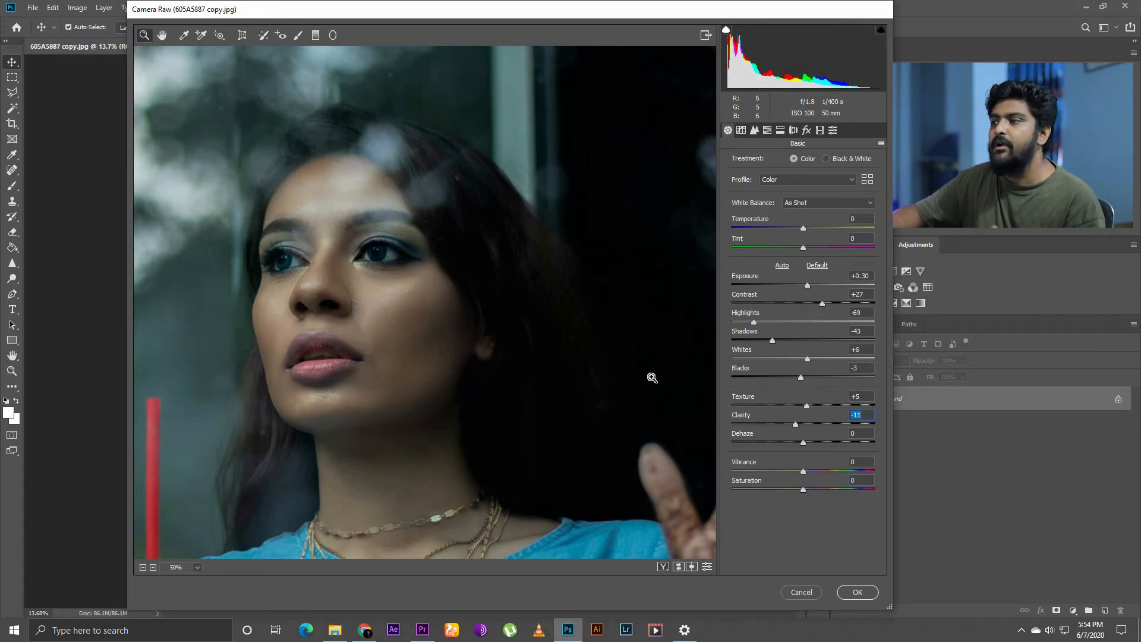
left_click_drag(499, 346, 540, 313)
left_click_drag(753, 440, 738, 438)
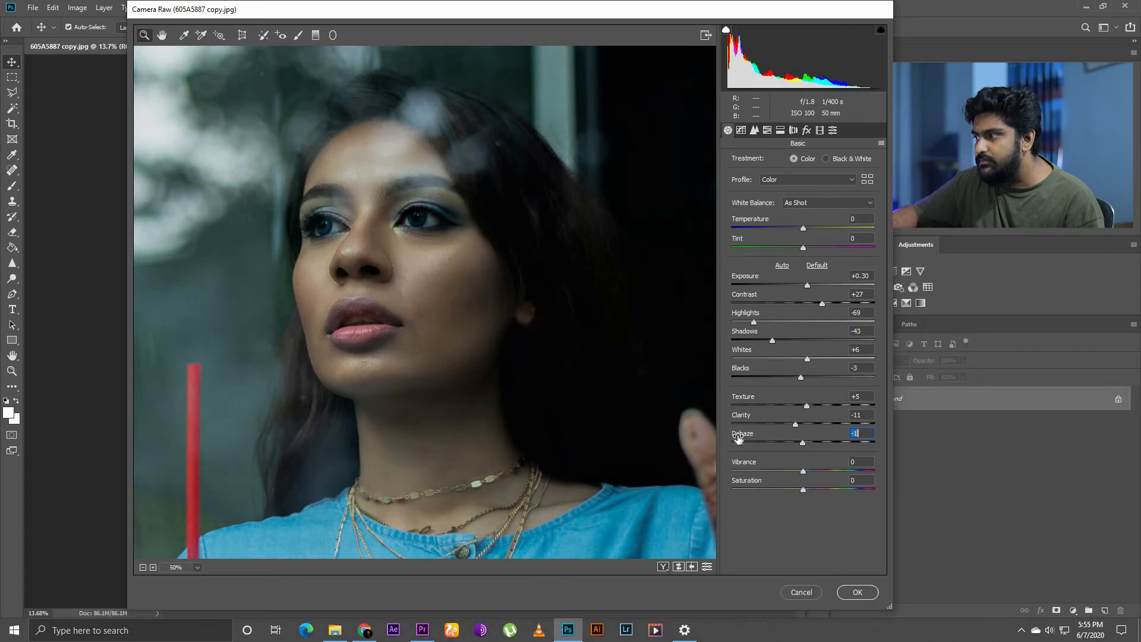
type("0")
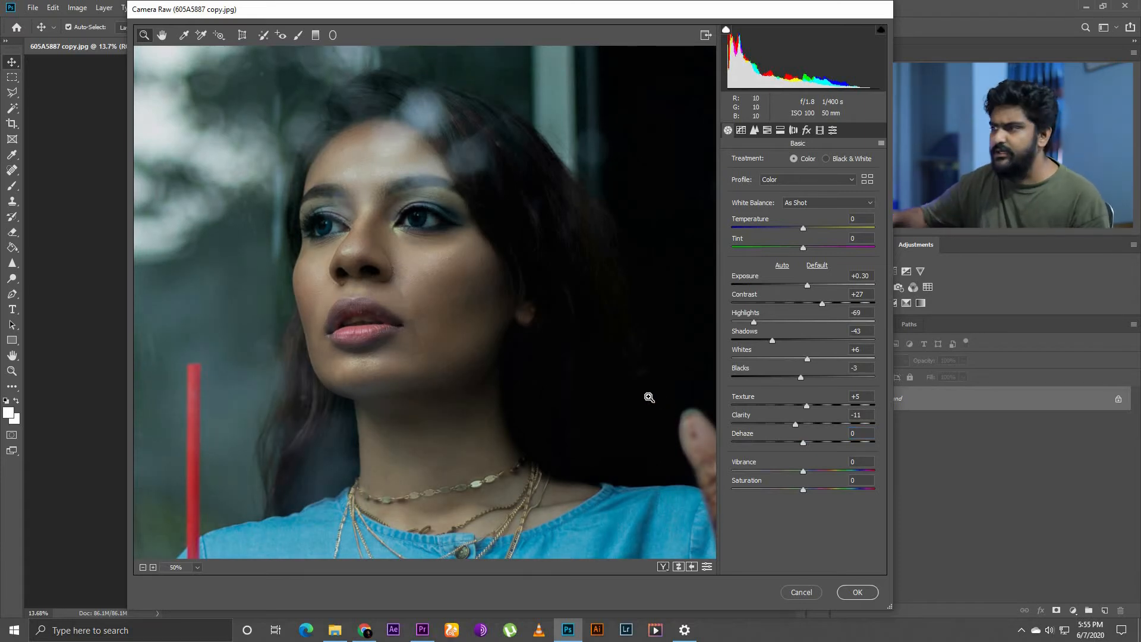
- Set Vibrance to -10 while viewing the whole photo
key("ctrl+minus")
key("ctrl+minus")
key("ctrl+minus")
key("ctrl+minus")
key("ctrl+minus")
key("ctrl+minus")
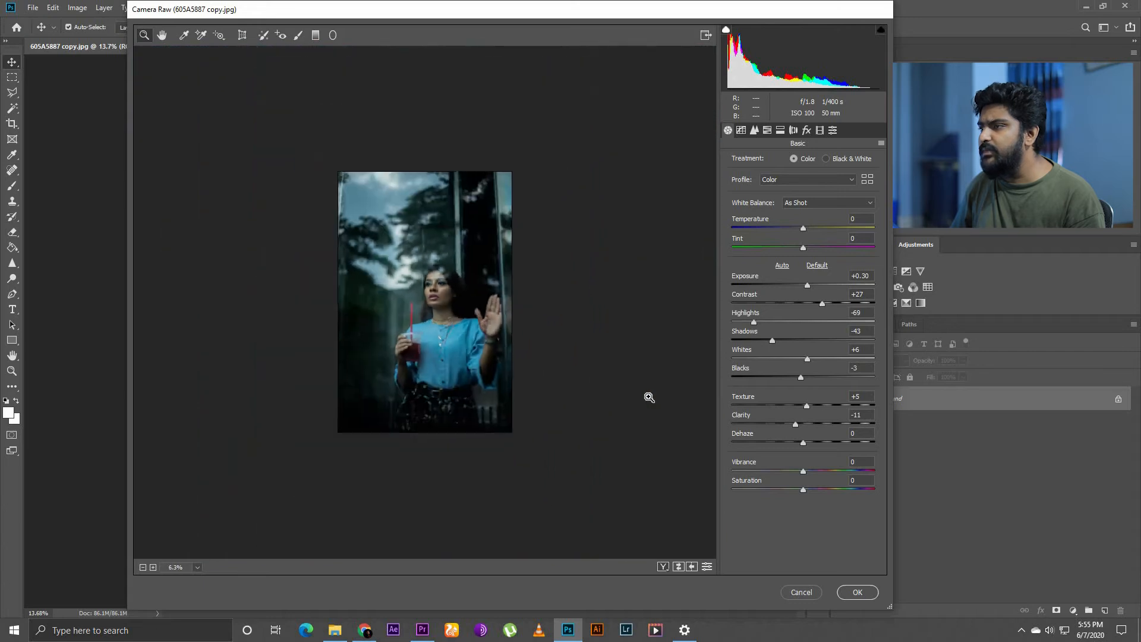
key("ctrl+0")
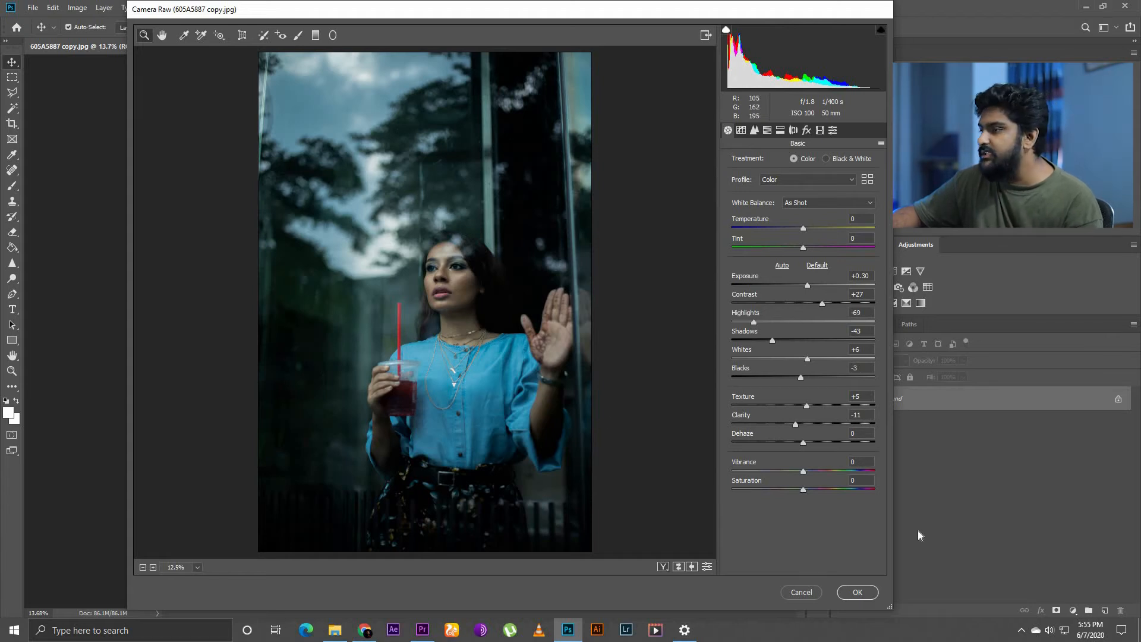
left_click_drag(744, 462, 741, 462)
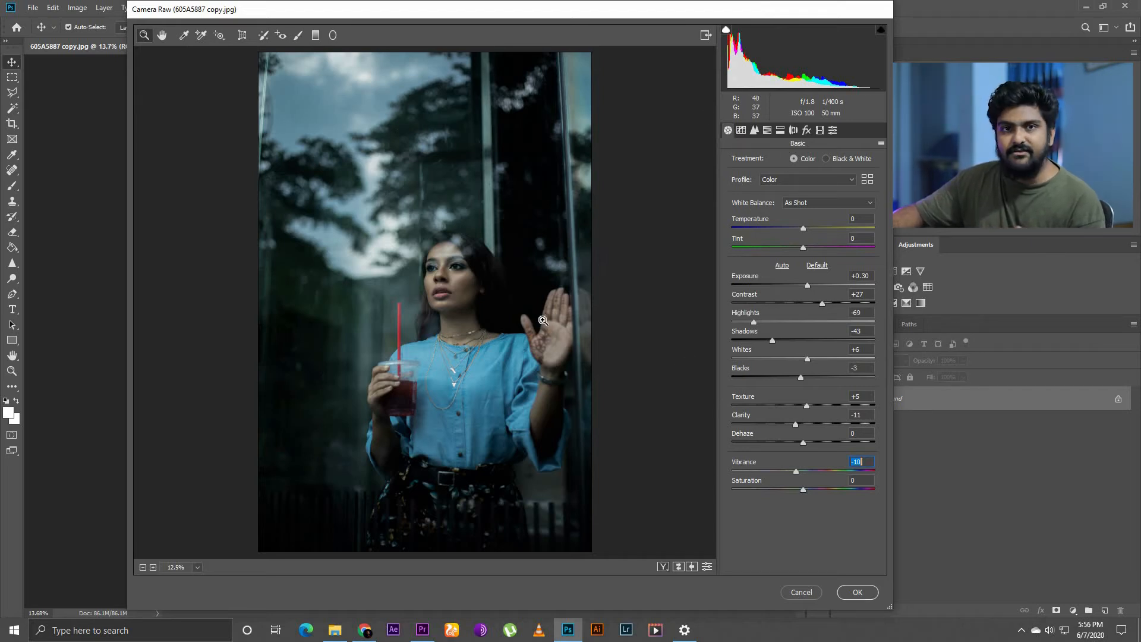
- Shape the RGB point curve with input/output points at 190/201 and 76/75, and lift the black point to output 9
left_click(741, 130)
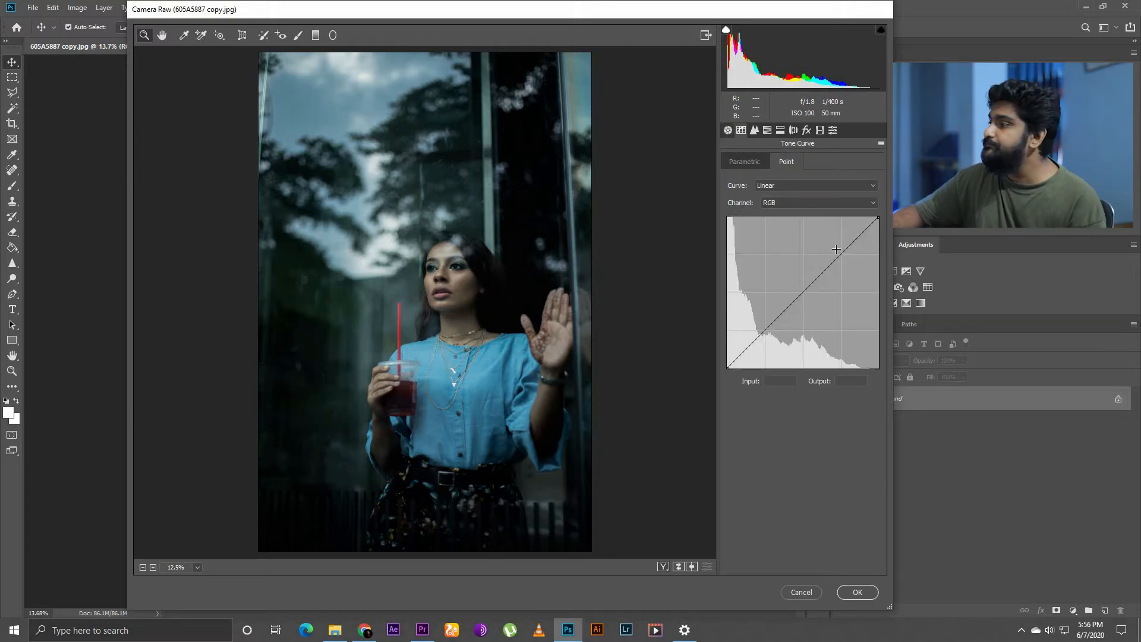
left_click_drag(840, 254, 840, 250)
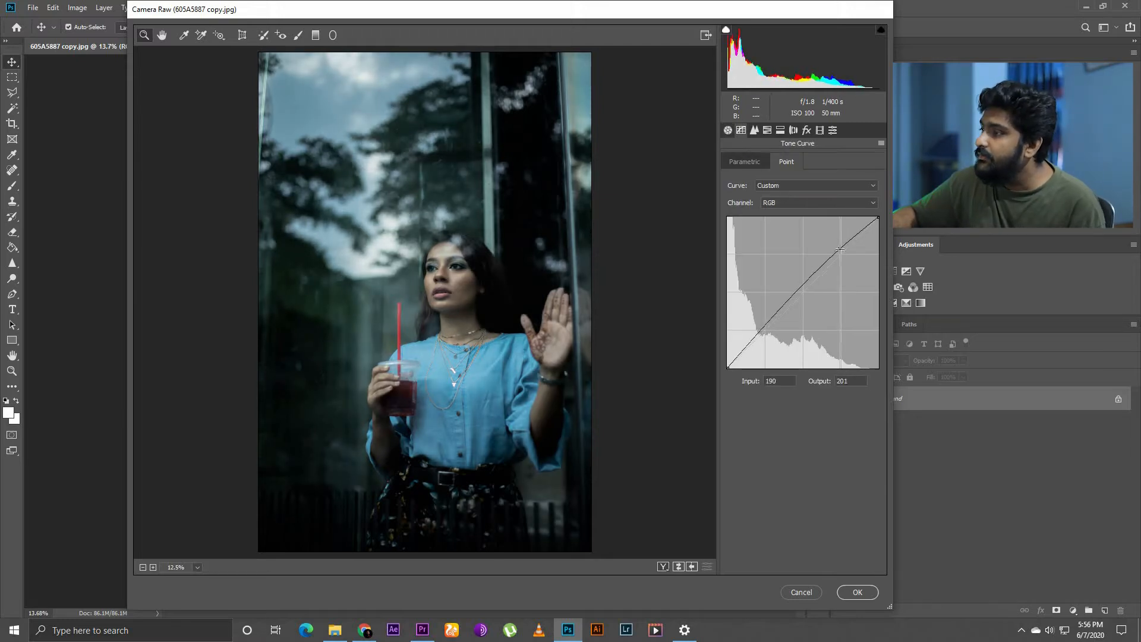
left_click_drag(771, 328, 771, 323)
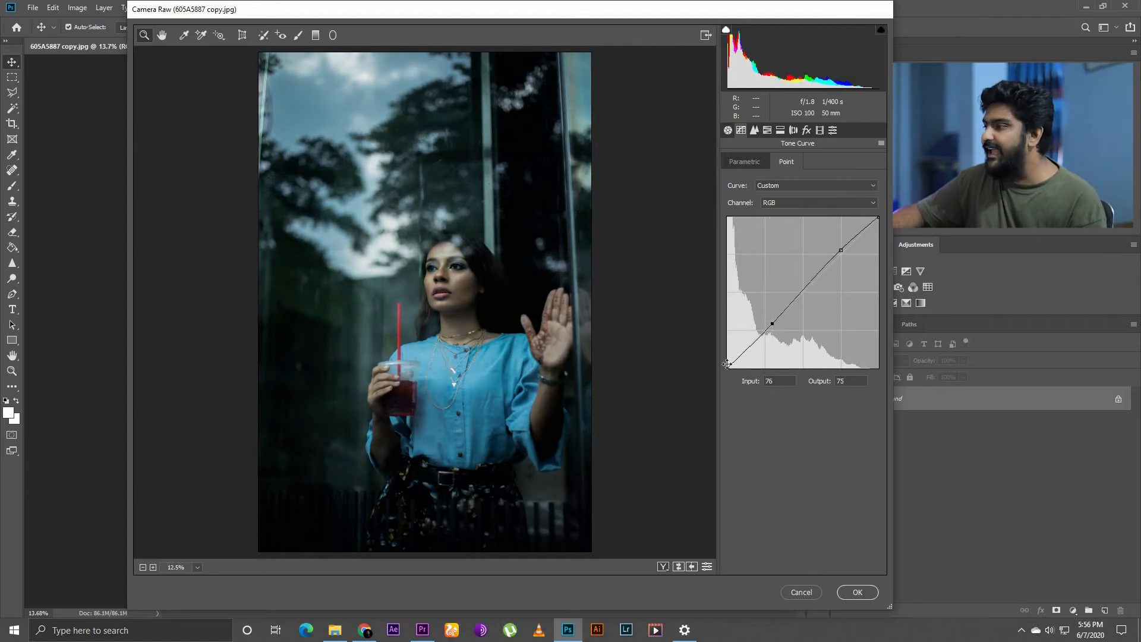
left_click_drag(726, 364, 721, 368)
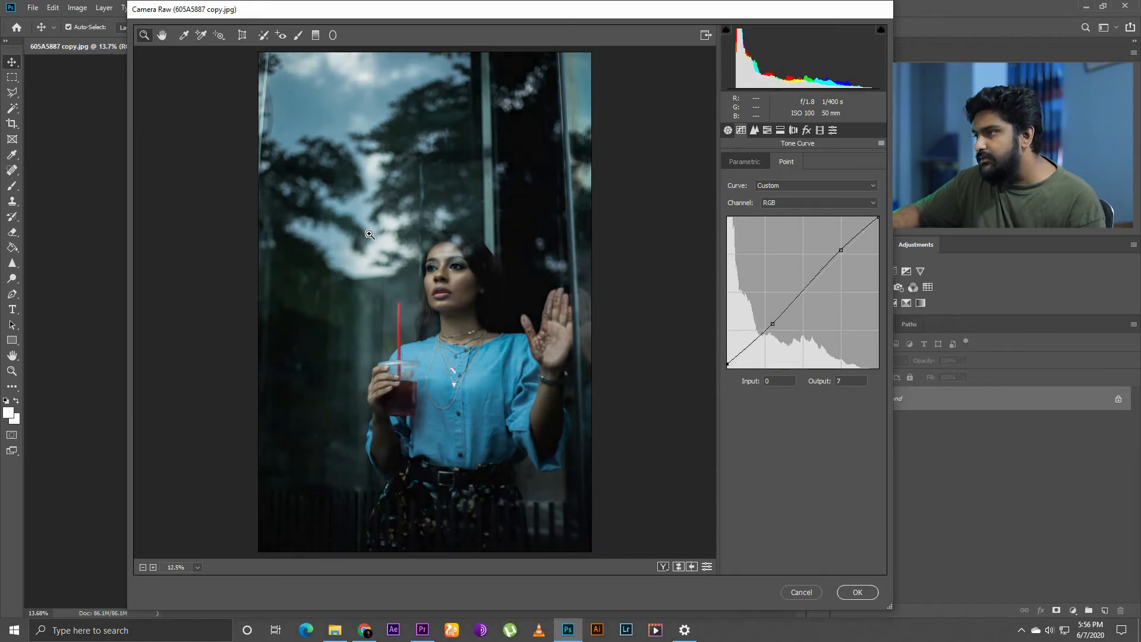
left_click_drag(723, 363, 720, 364)
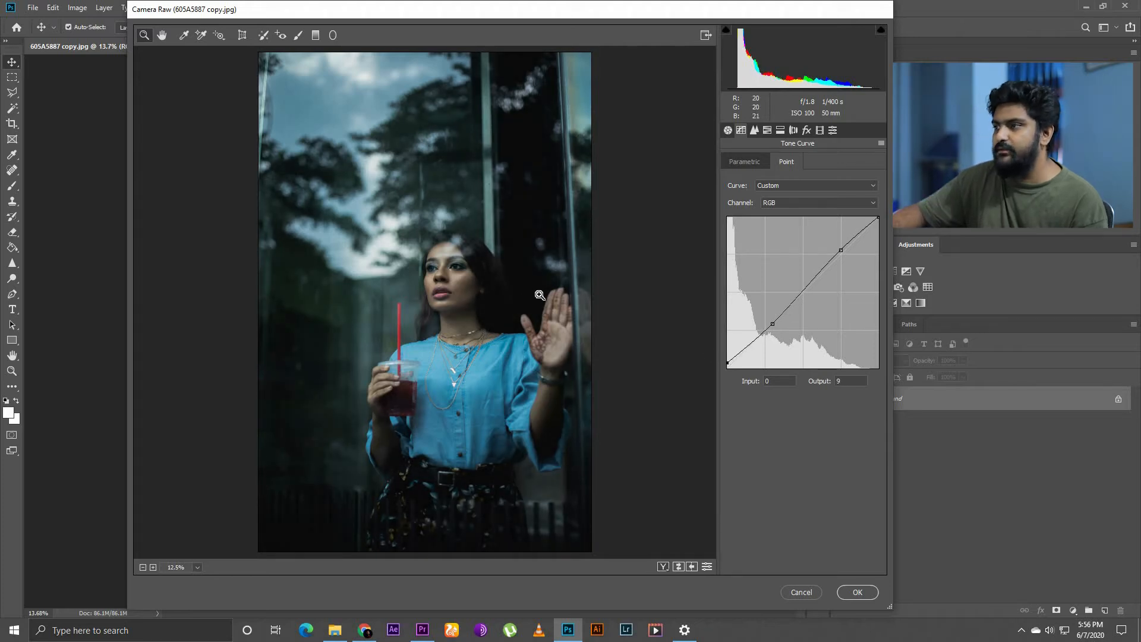
- Add a post-crop vignette with Amount -62, Midpoint 21, Roundness +25 and Feather 88
left_click(754, 130)
left_click(809, 131)
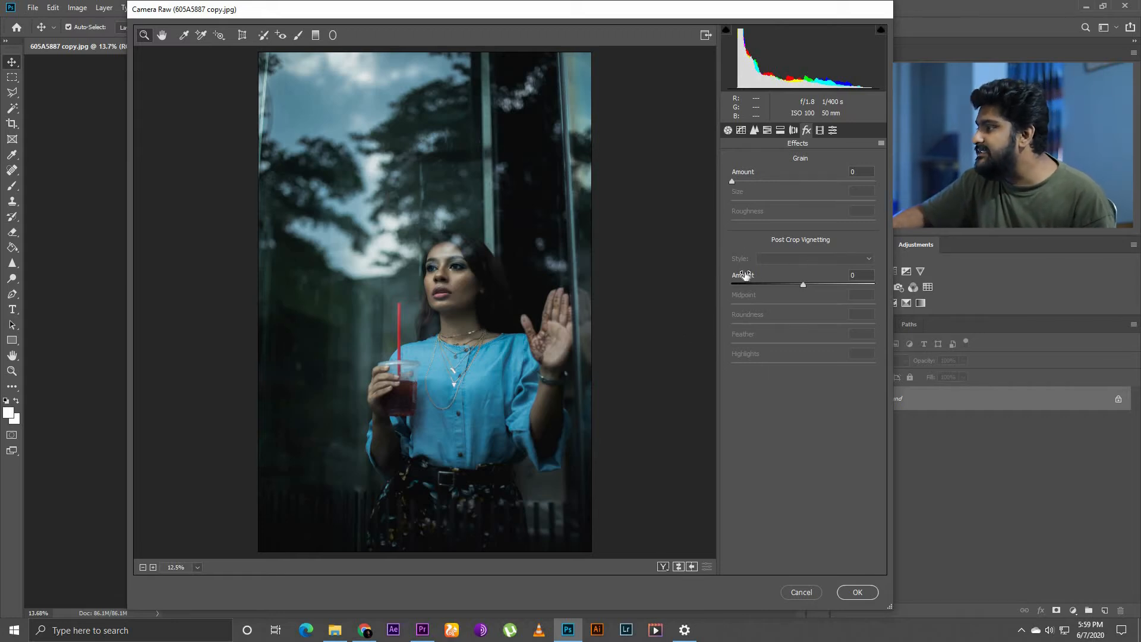
left_click_drag(737, 274, 714, 275)
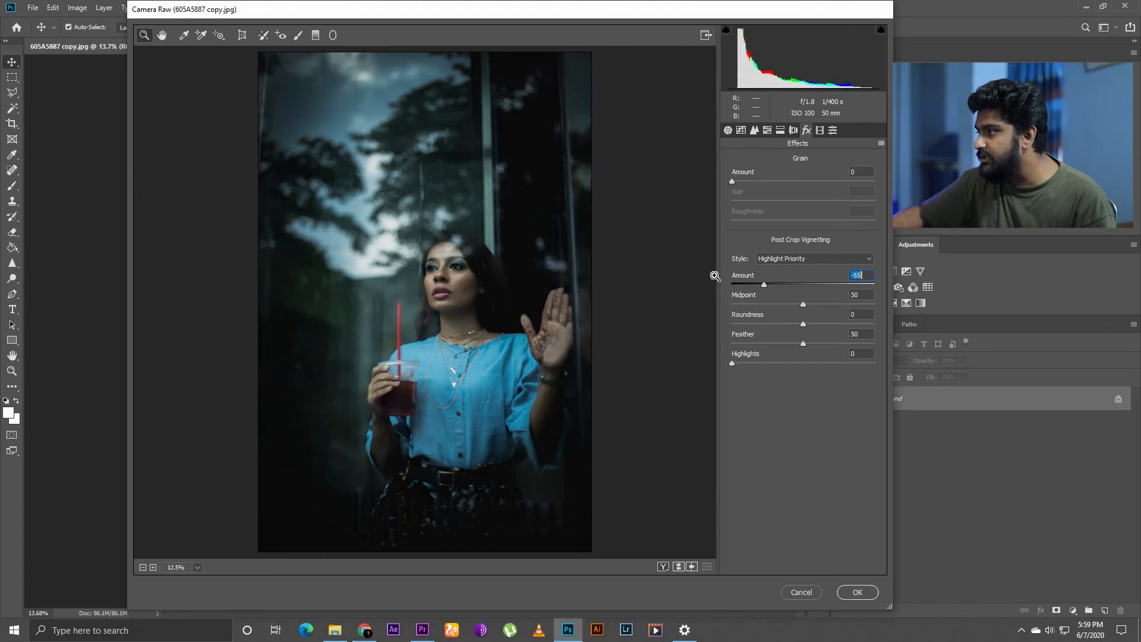
mouse_move(743, 297)
left_mouse_down()
mouse_move(725, 297)
mouse_move(748, 297)
mouse_move(735, 298)
left_mouse_up()
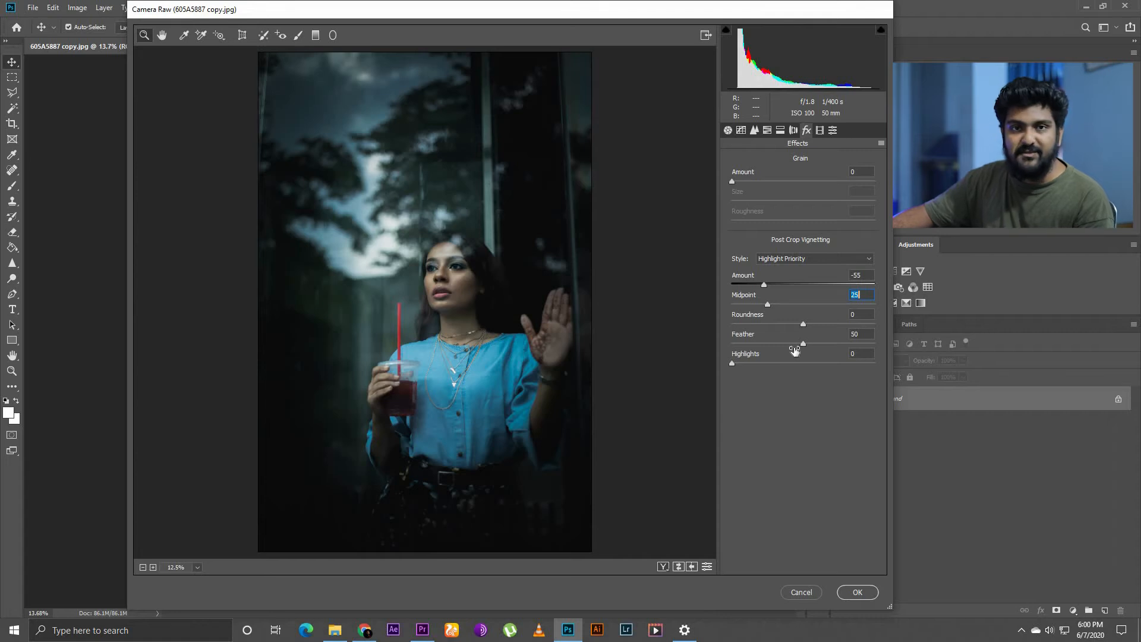
left_click_drag(751, 336, 765, 336)
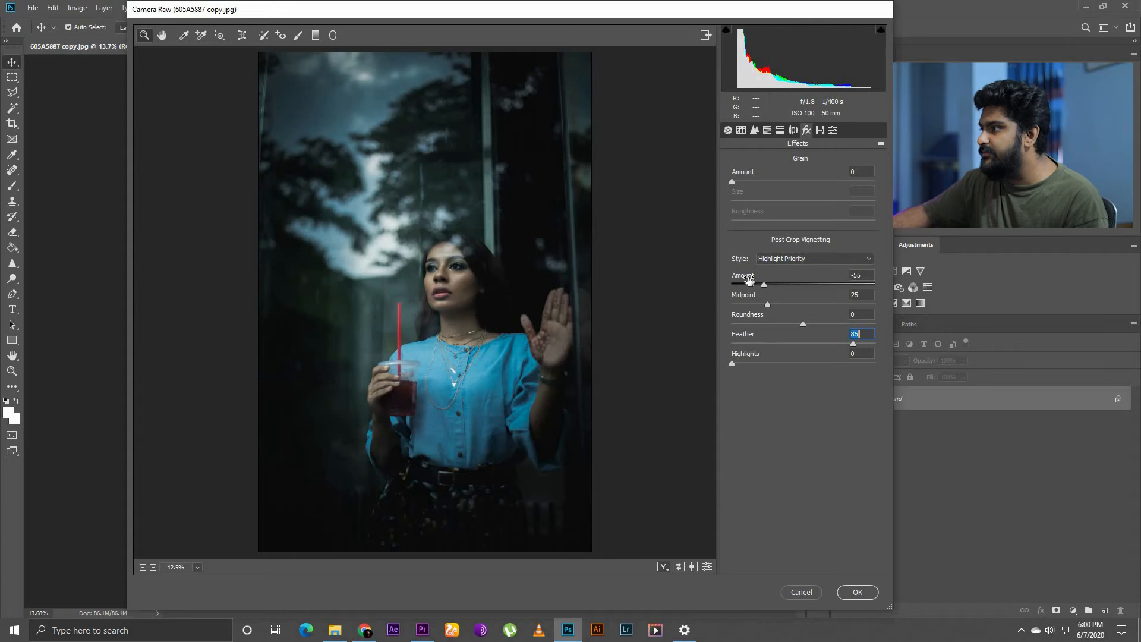
left_click_drag(745, 278, 754, 333)
left_click(747, 297)
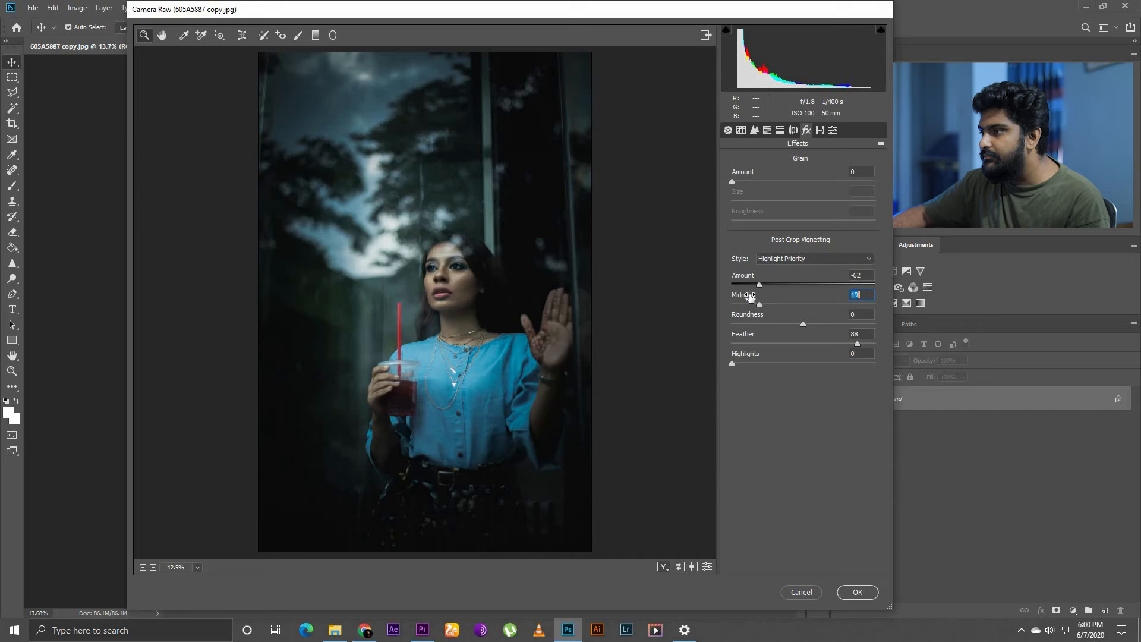
left_click_drag(748, 296, 773, 318)
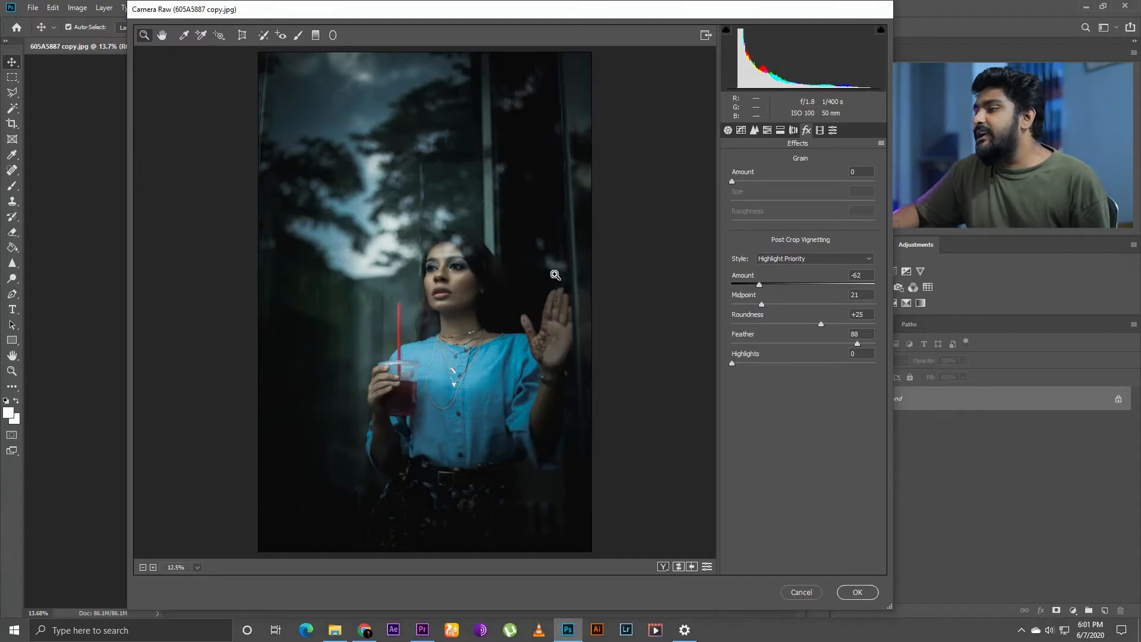
left_click(821, 131)
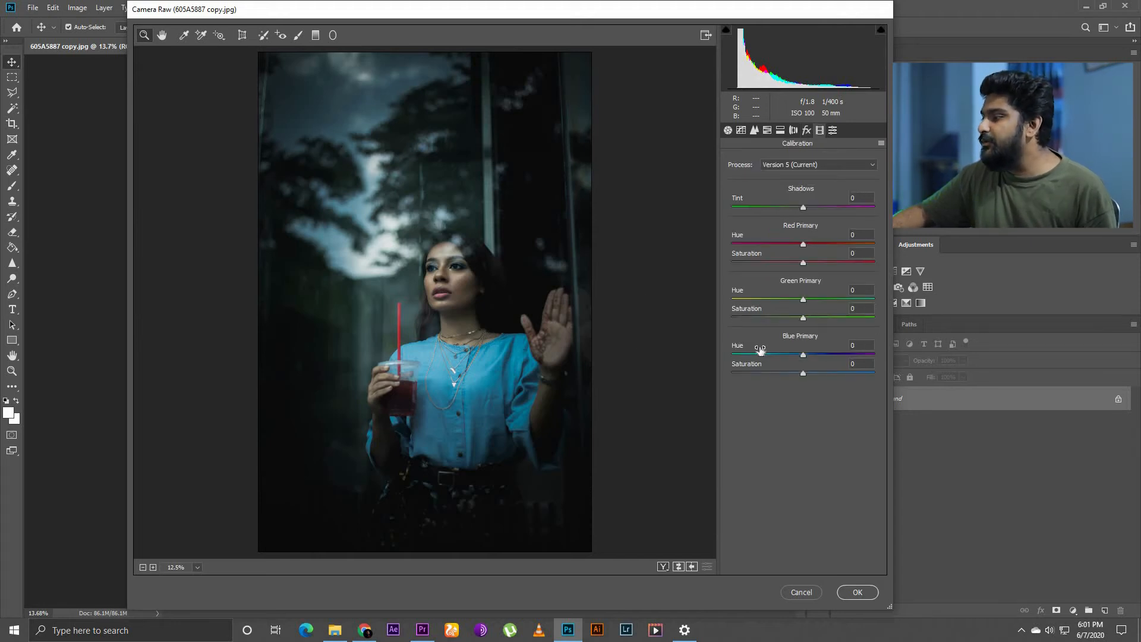
left_click_drag(783, 351, 714, 345)
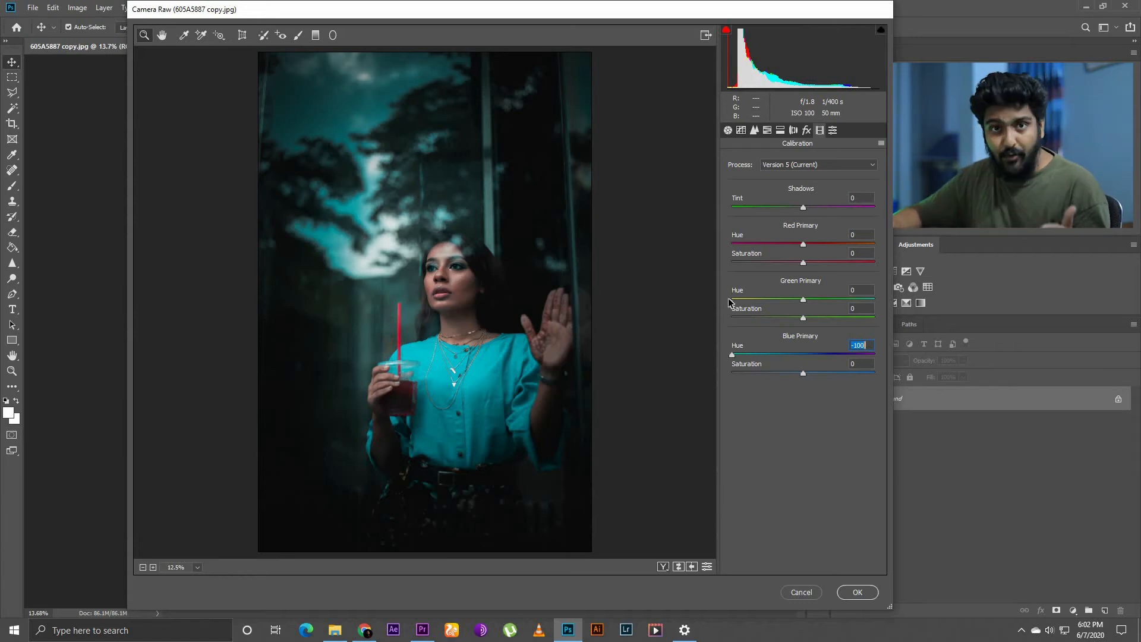
left_click_drag(775, 297, 693, 295)
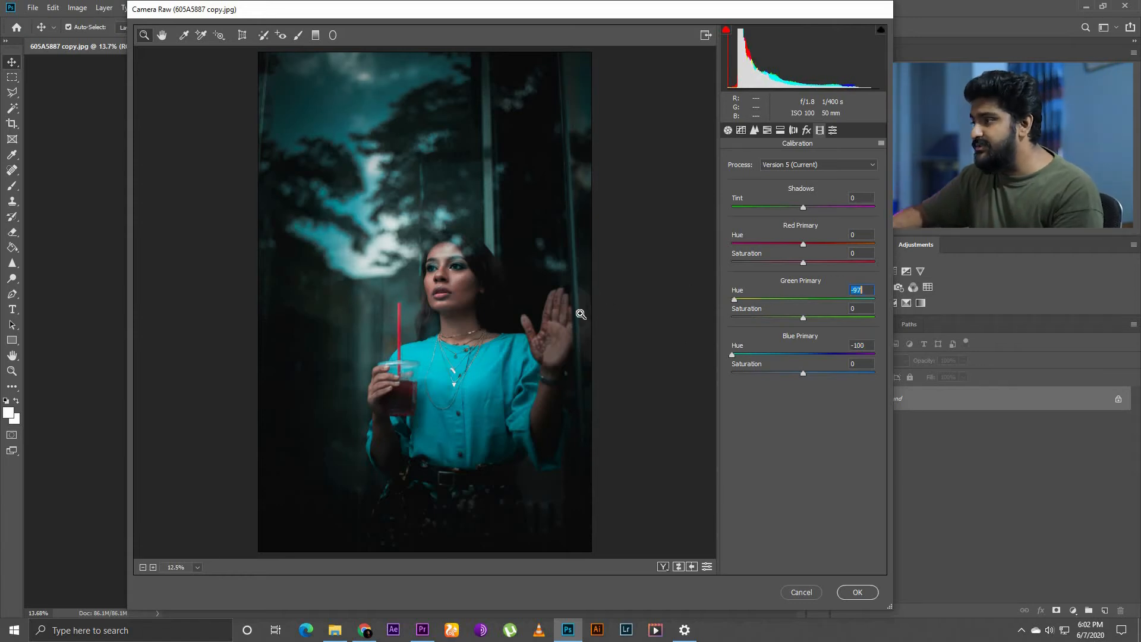
left_click_drag(803, 242, 753, 241)
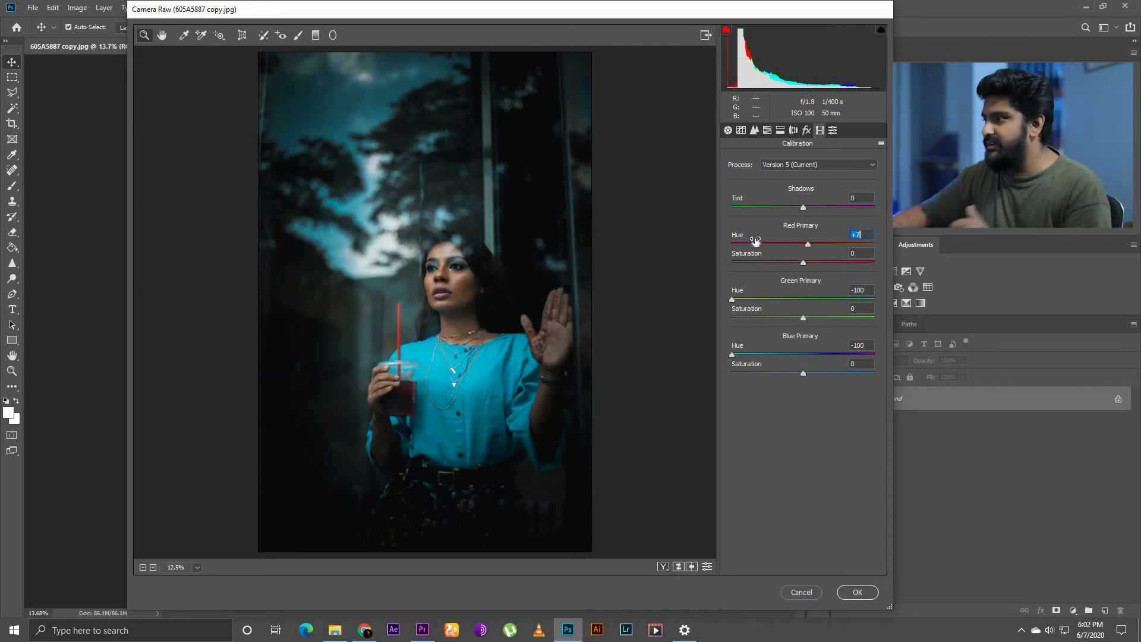
type("0")
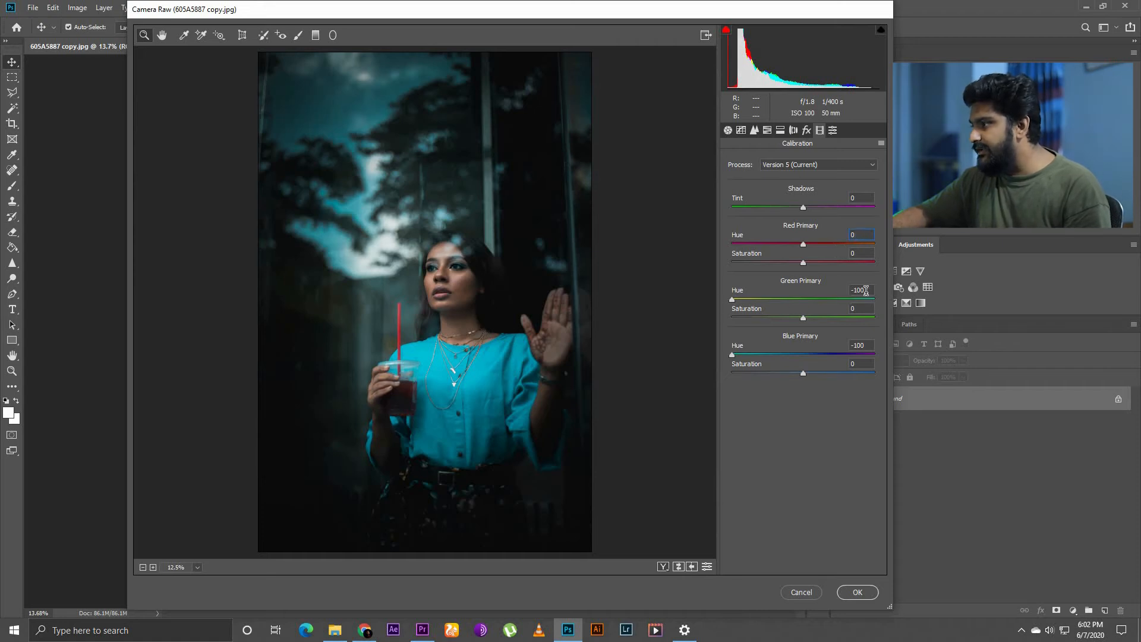
key("Tab")
key("Tab")
type("0")
key("Tab")
key("Tab")
type("0")
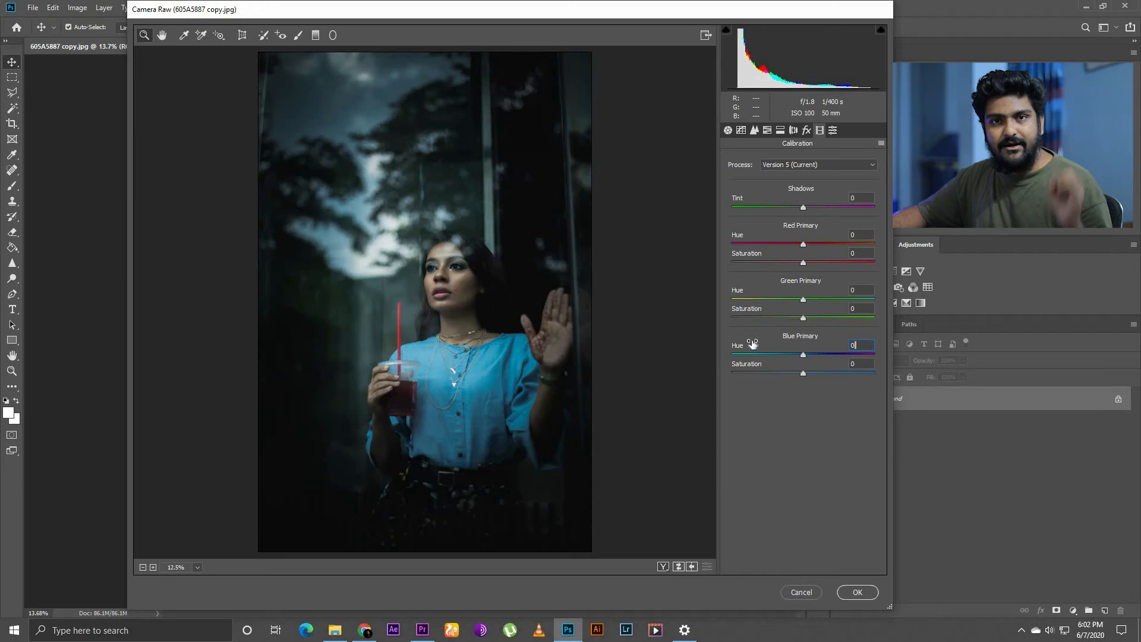
- In the Calibration settings, set Blue Primary Hue to -45, Green Primary Hue to -64 and Blue Primary Saturation to +30
left_click_drag(749, 347, 738, 347)
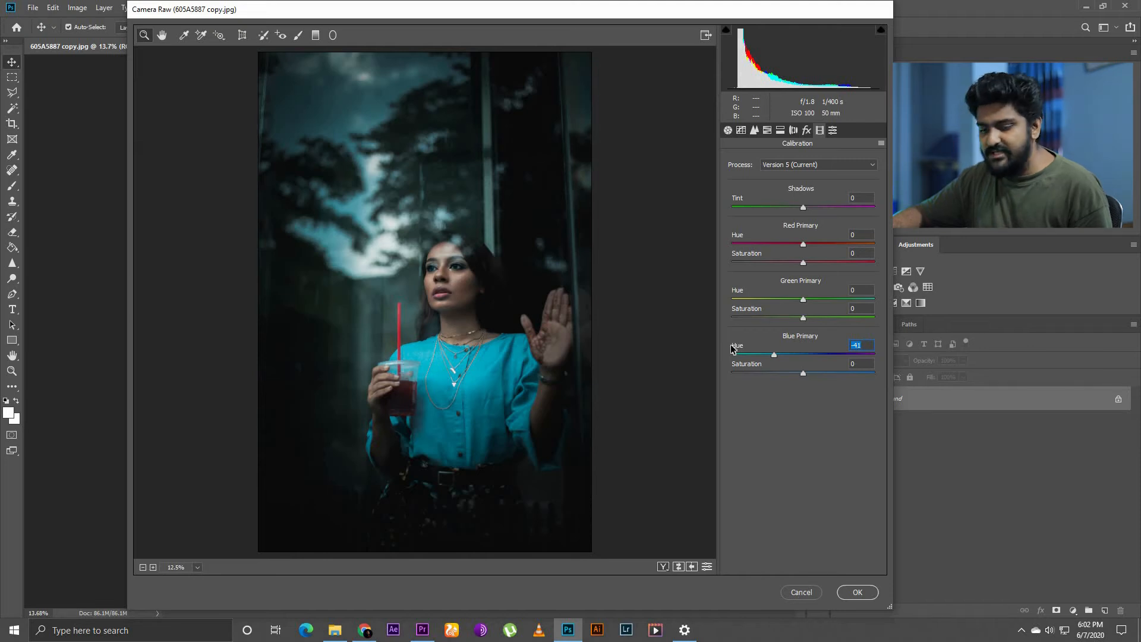
left_click_drag(751, 348, 739, 347)
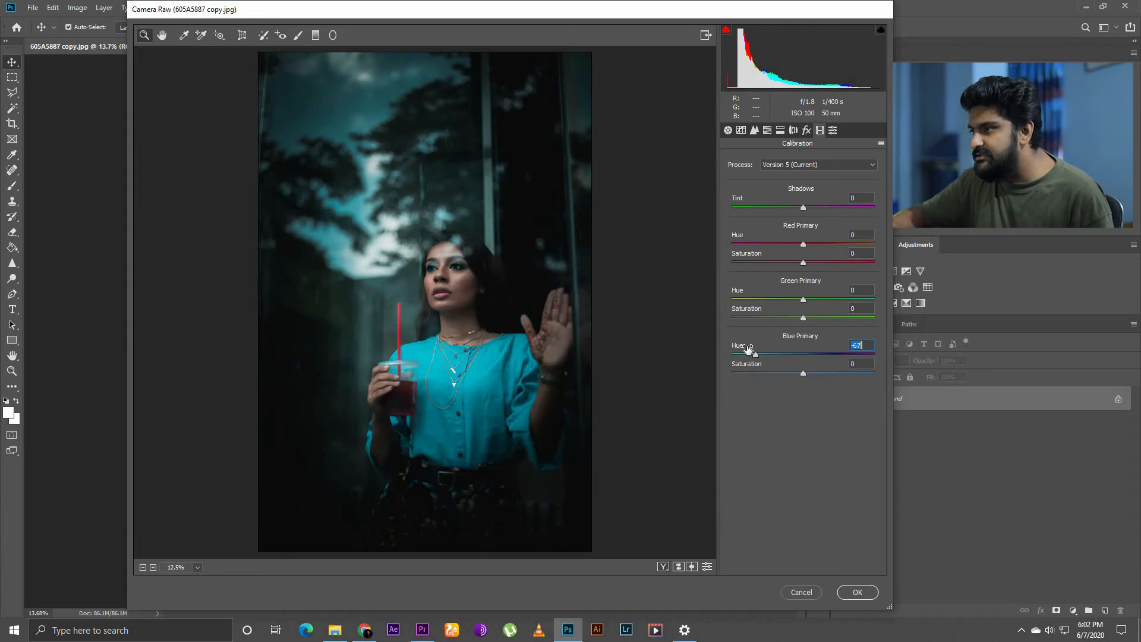
left_click_drag(755, 348, 752, 347)
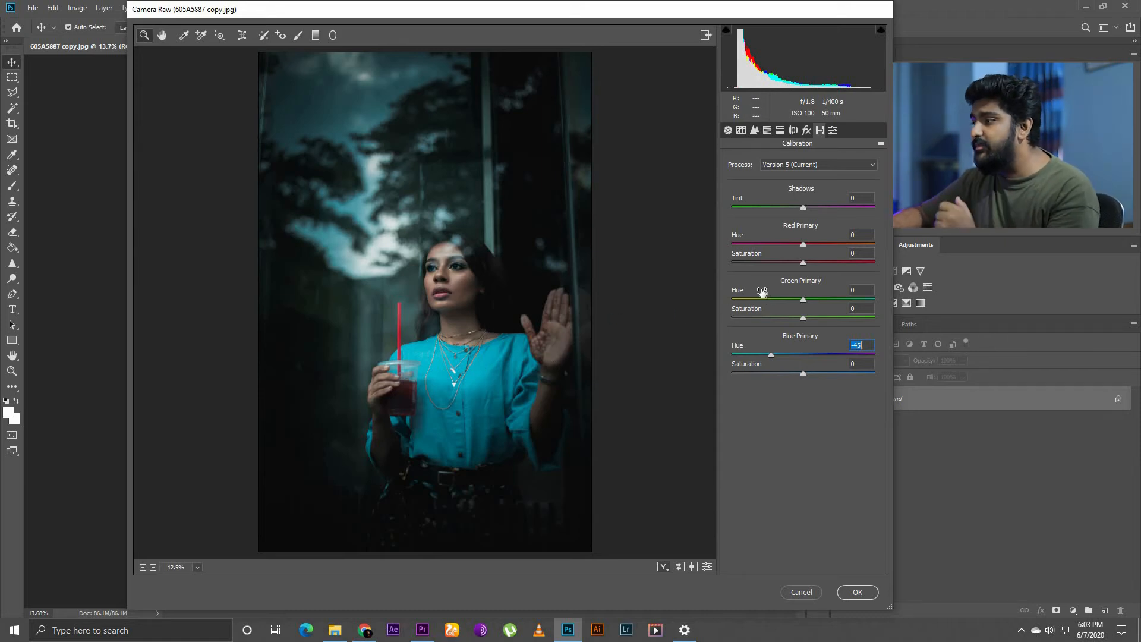
left_click_drag(746, 291, 730, 291)
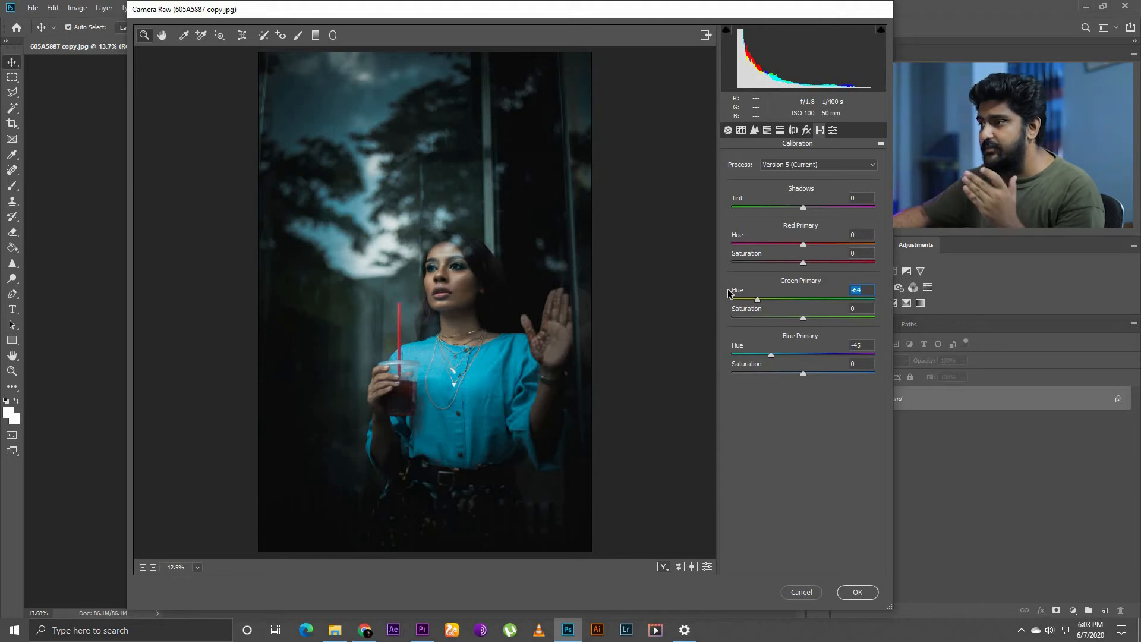
left_click(776, 365)
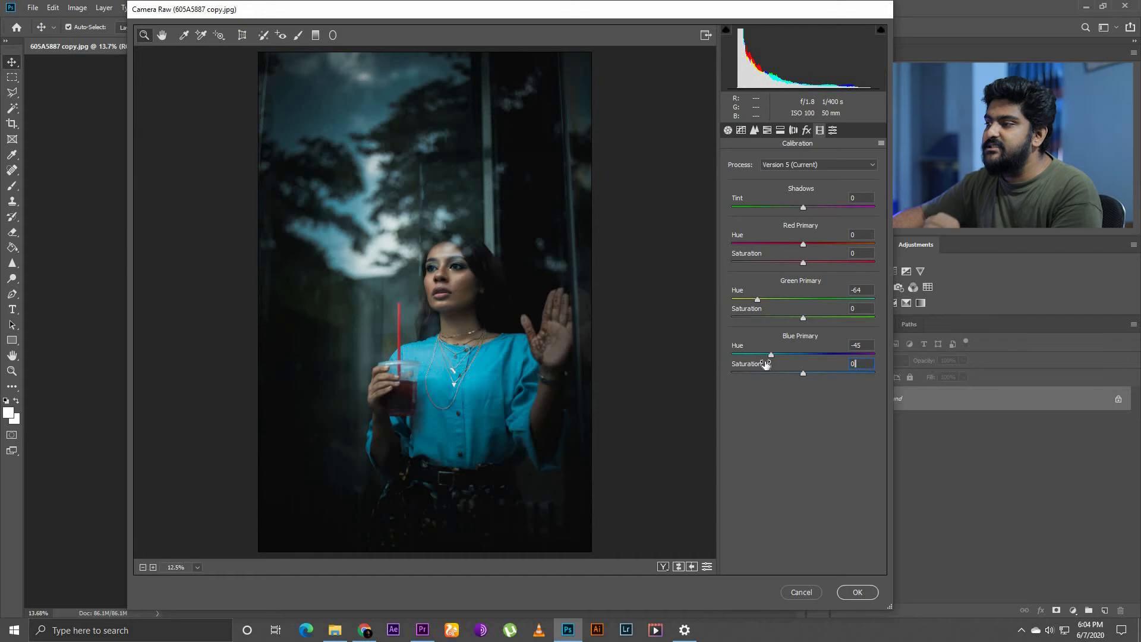
left_click_drag(778, 363, 782, 364)
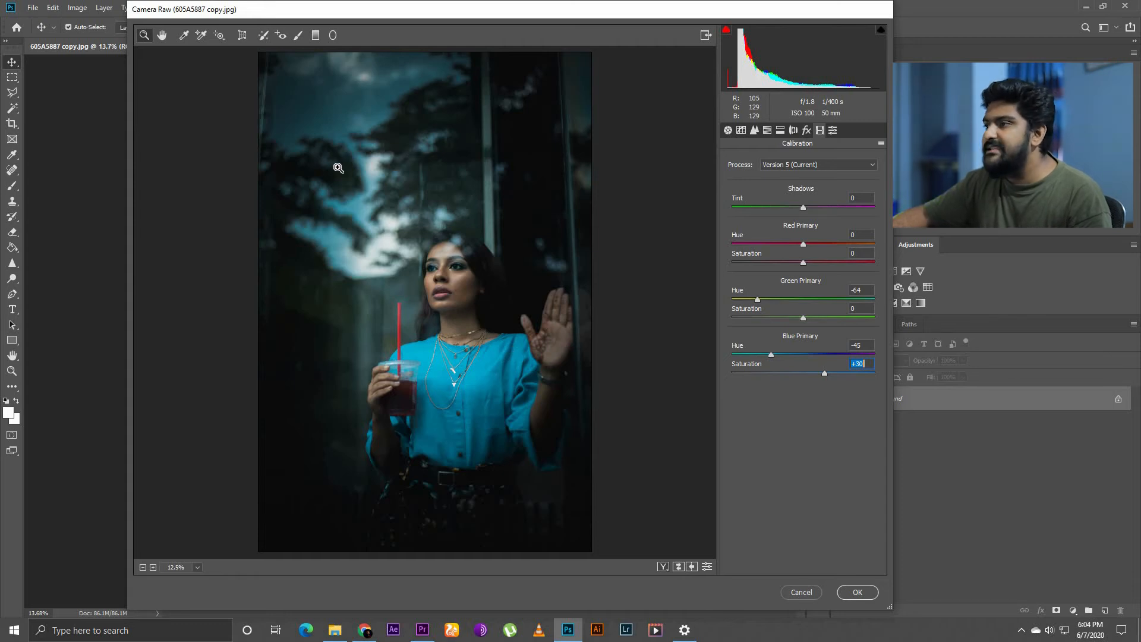
- In the HSL adjustments, set Blues hue to +25, Reds saturation to +22 and Reds luminance to -18
left_click(767, 130)
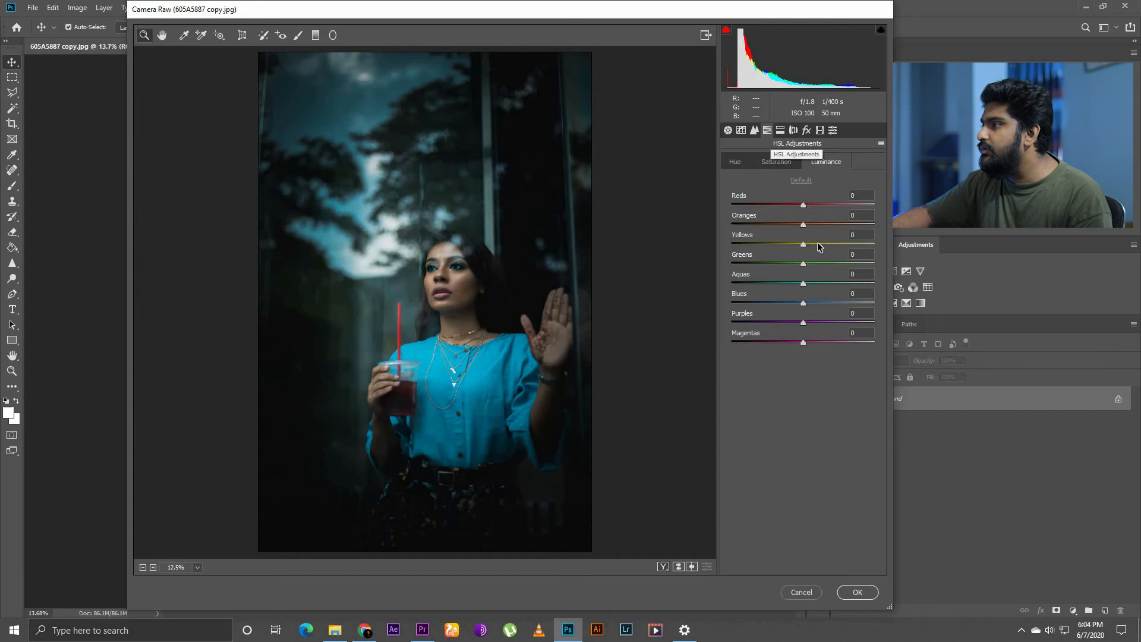
left_click(737, 163)
left_click_drag(743, 294, 755, 293)
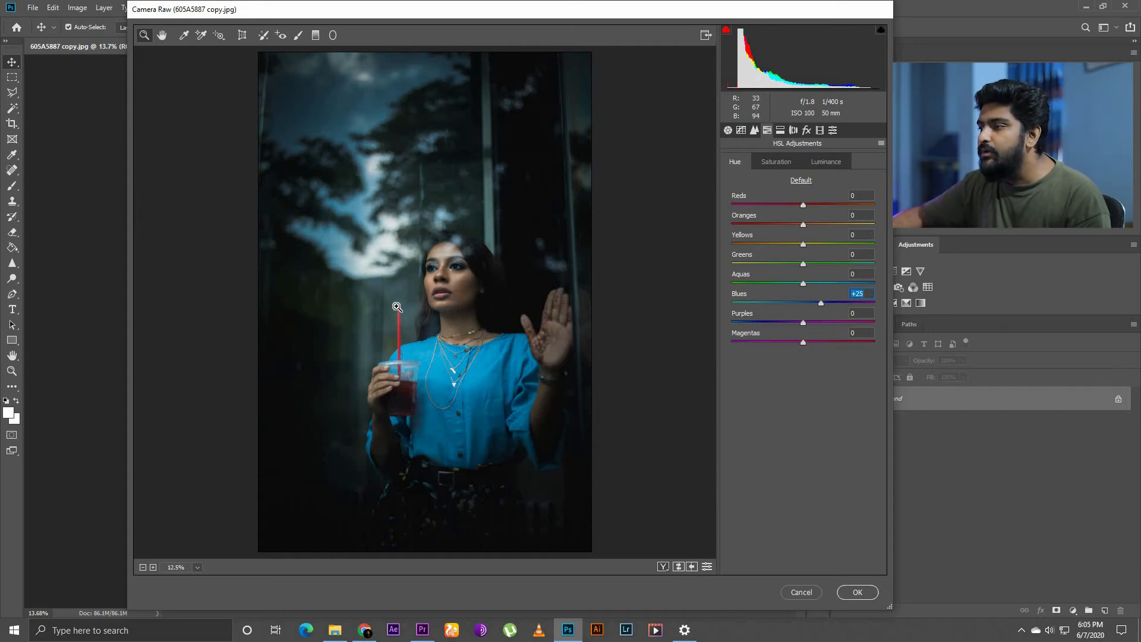
left_click(789, 165)
mouse_move(747, 200)
left_mouse_down()
mouse_move(767, 197)
mouse_move(752, 197)
left_mouse_up()
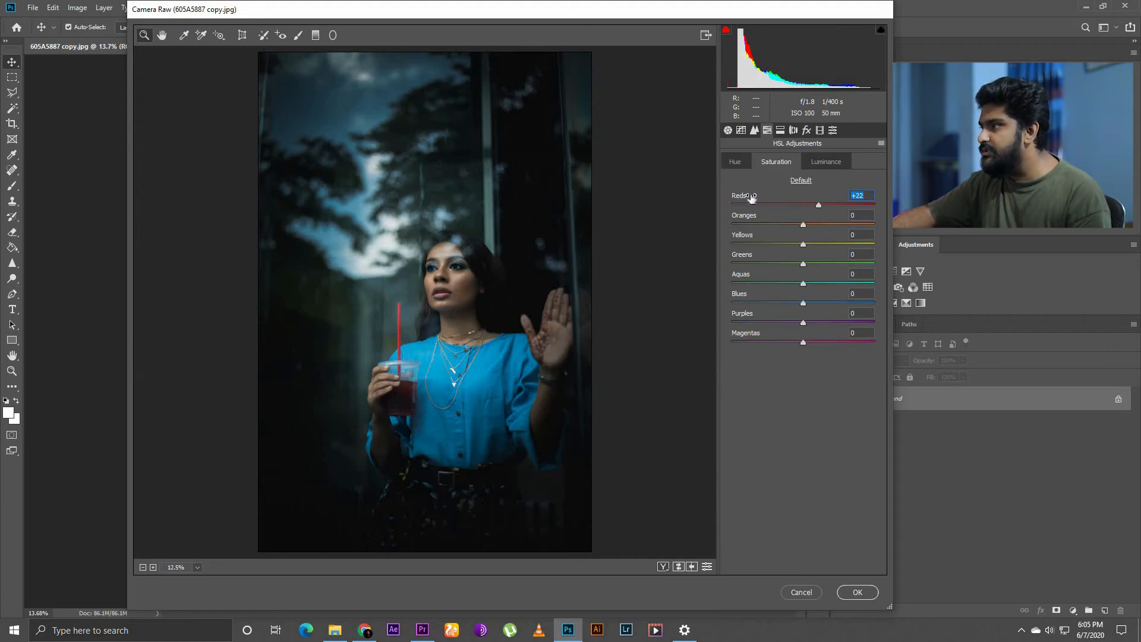
left_click(813, 165)
left_click_drag(756, 198, 758, 196)
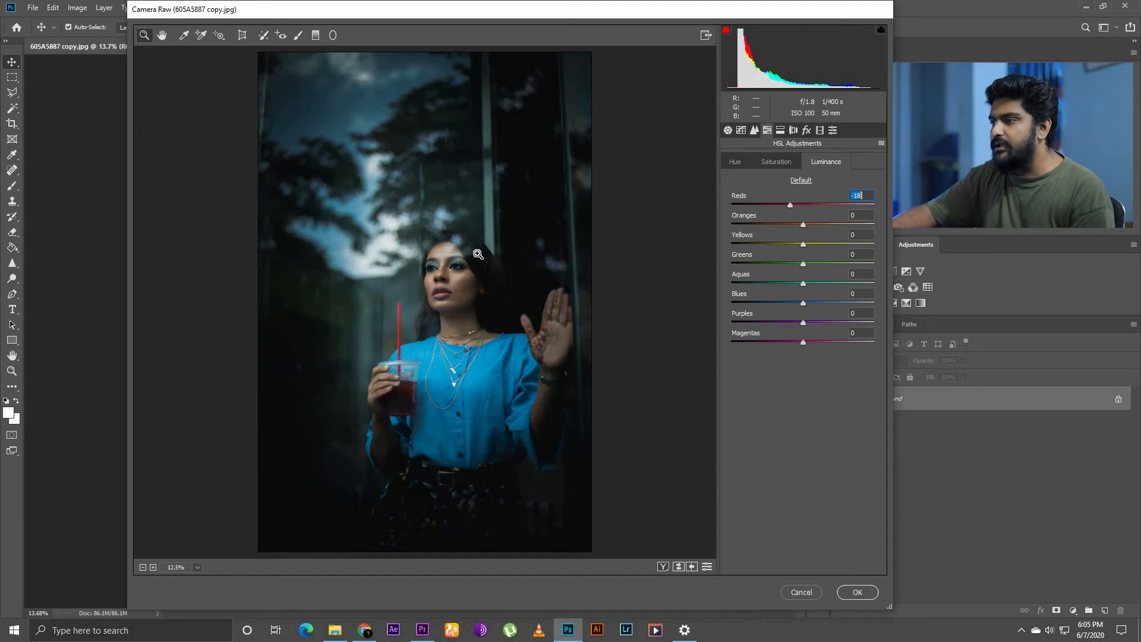
- Set the basic Vibrance to -25 and compare the photo with its unedited preview
left_click(728, 130)
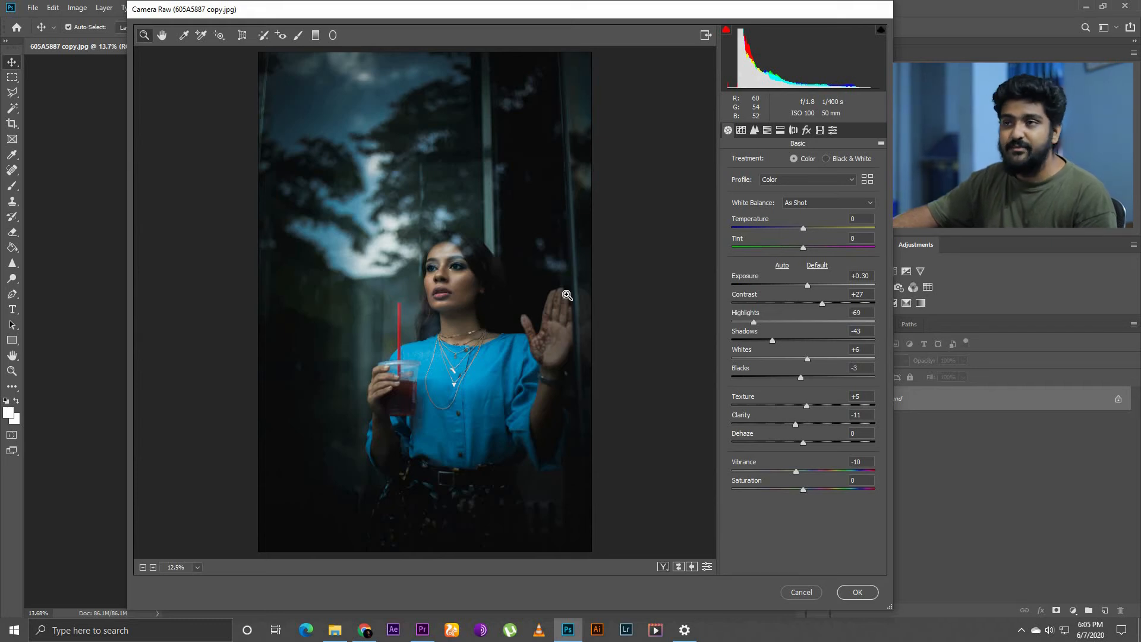
left_click_drag(752, 464, 747, 464)
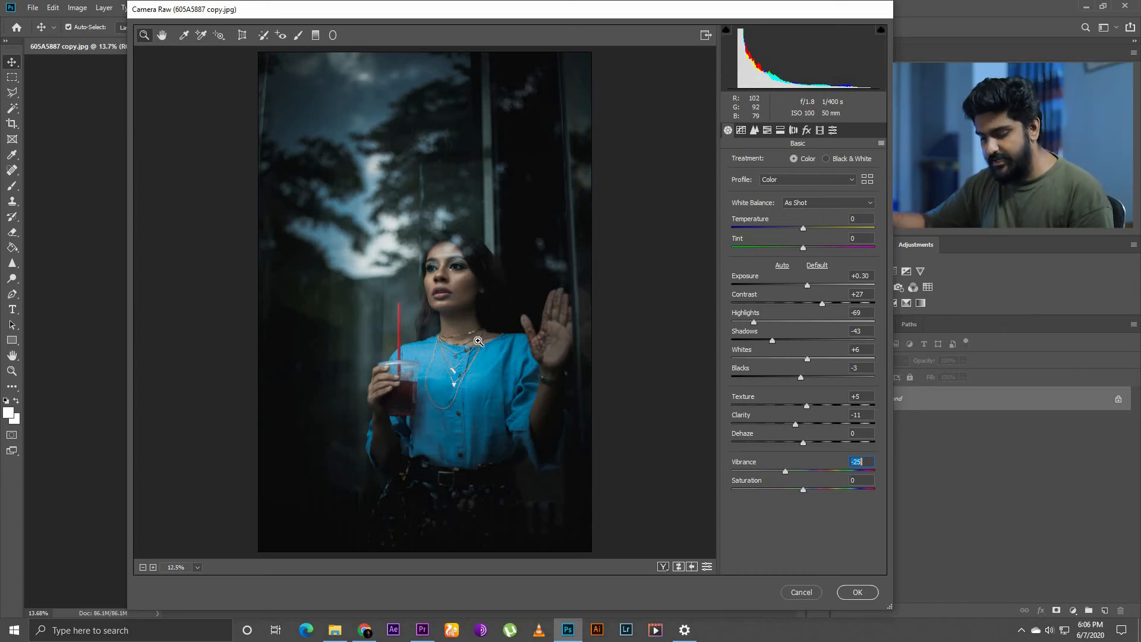
key("p")
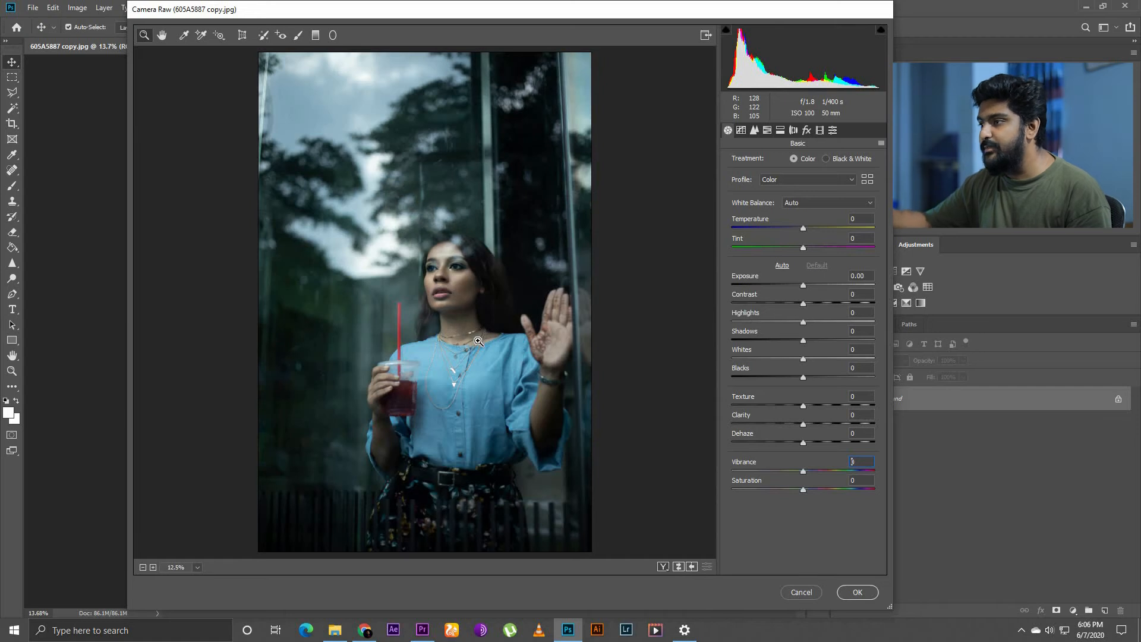
key("p")
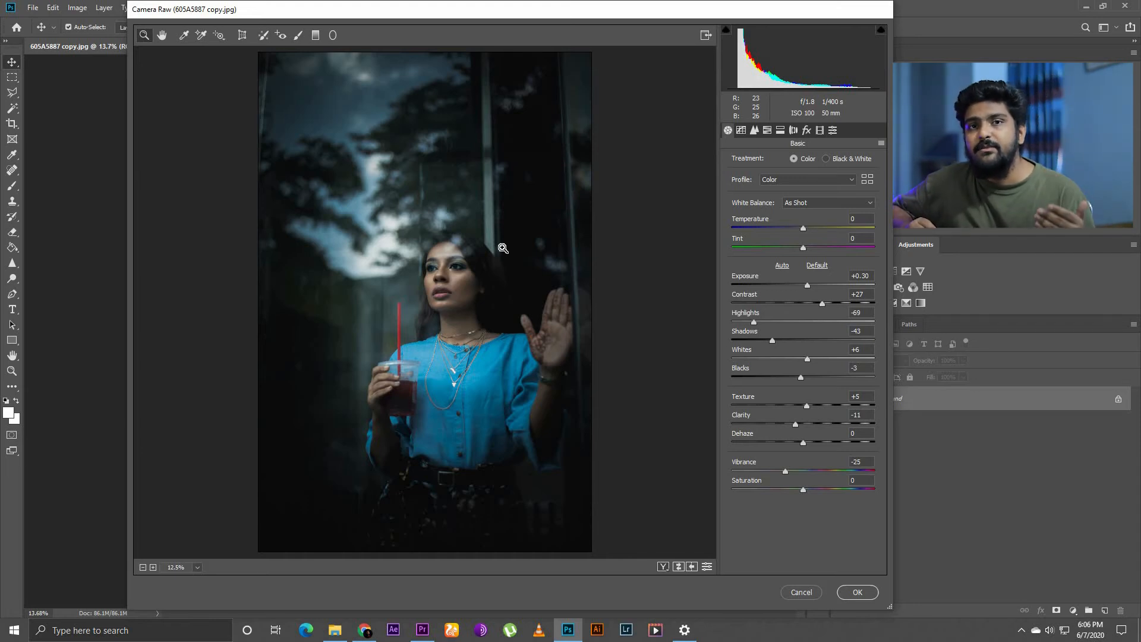
- Paint an Adjustment Brush mask over the woman's face and set its Exposure to +0.45
left_click(298, 35)
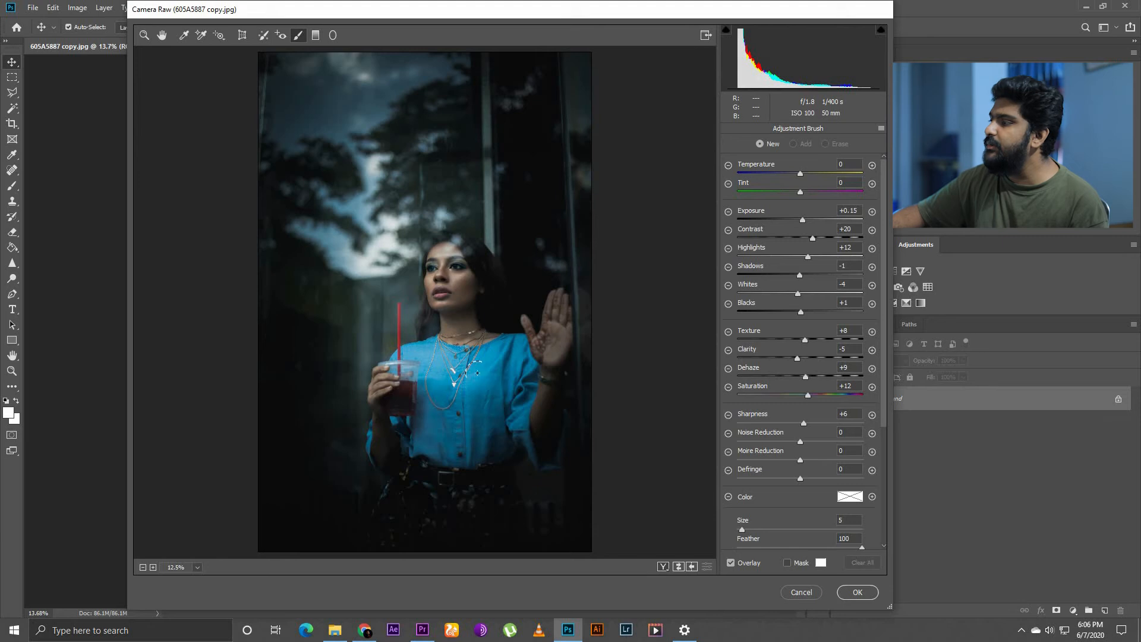
left_click_drag(459, 276, 463, 319)
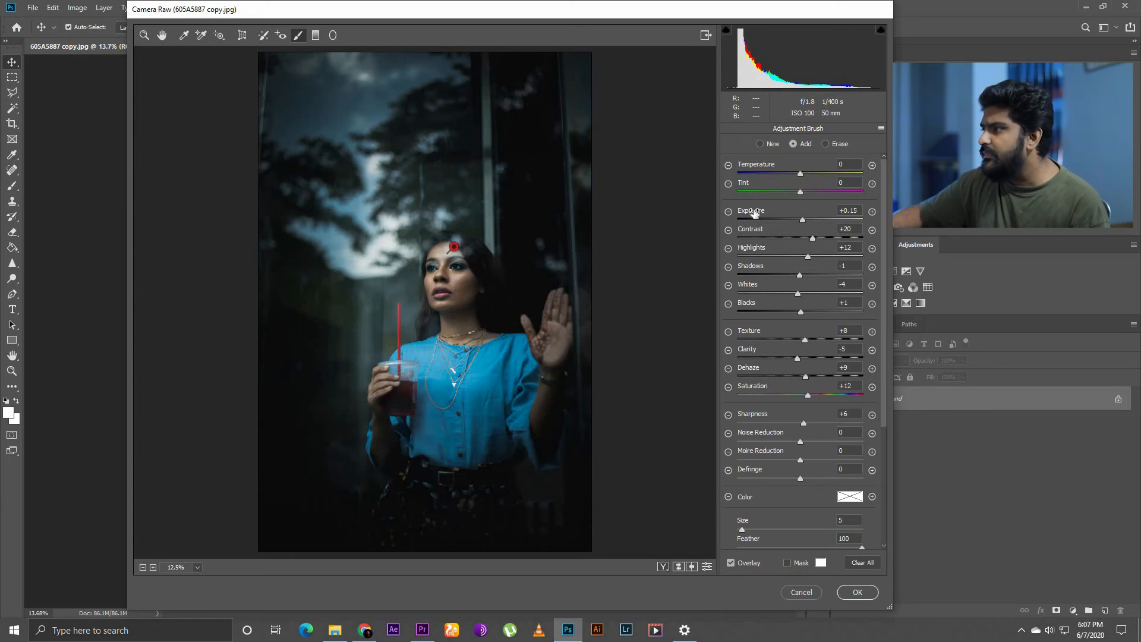
left_click_drag(750, 212, 767, 213)
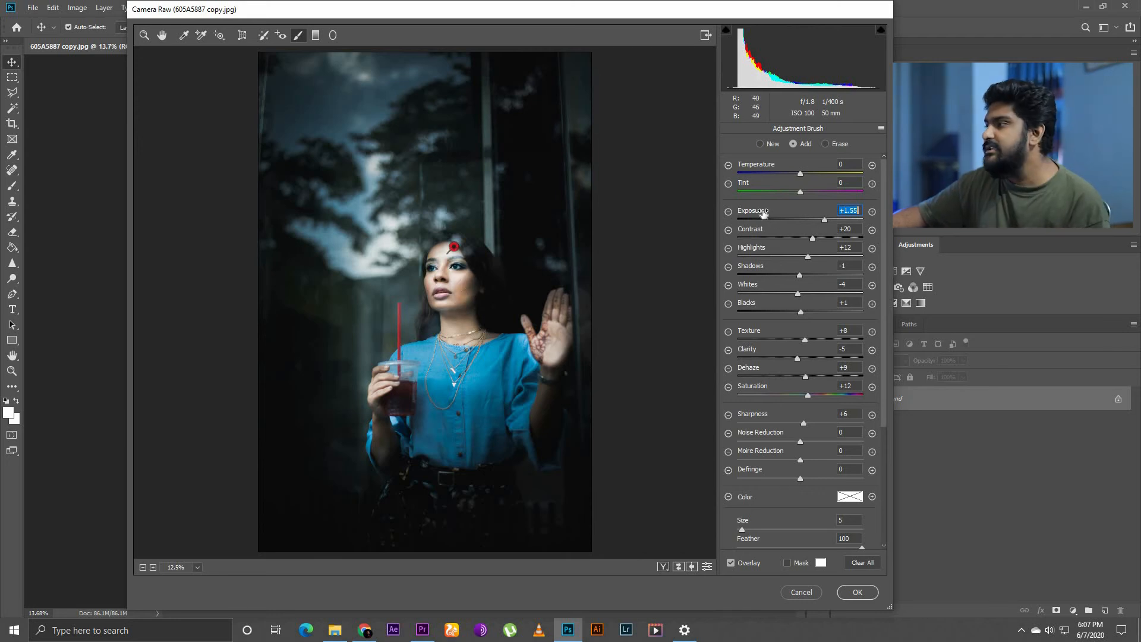
left_click_drag(770, 212, 758, 212)
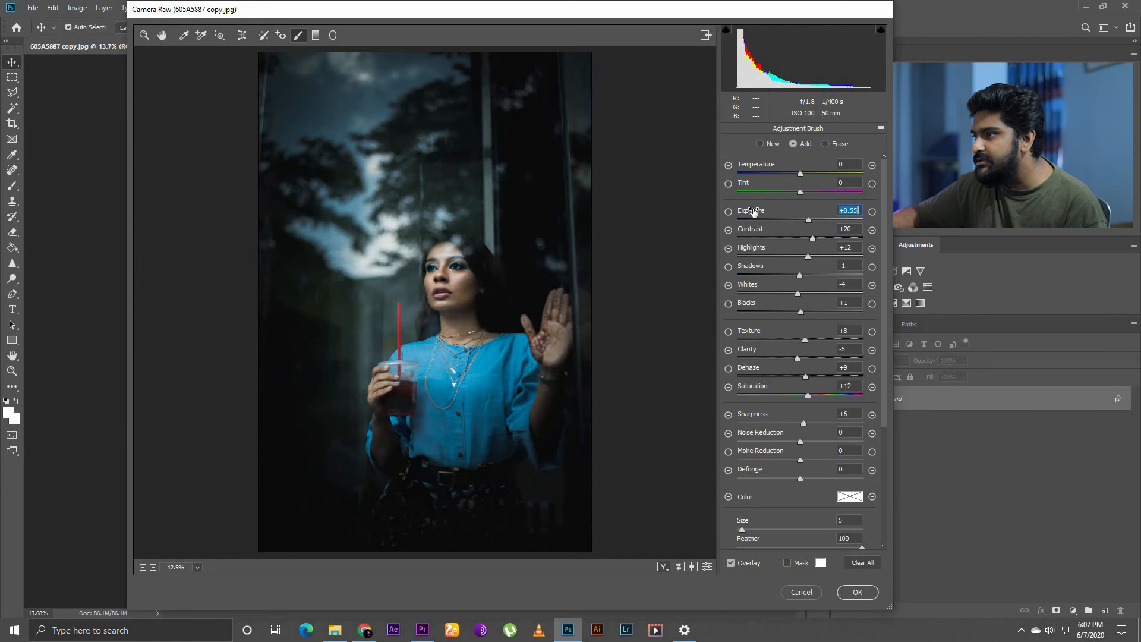
left_click_drag(756, 211, 756, 212)
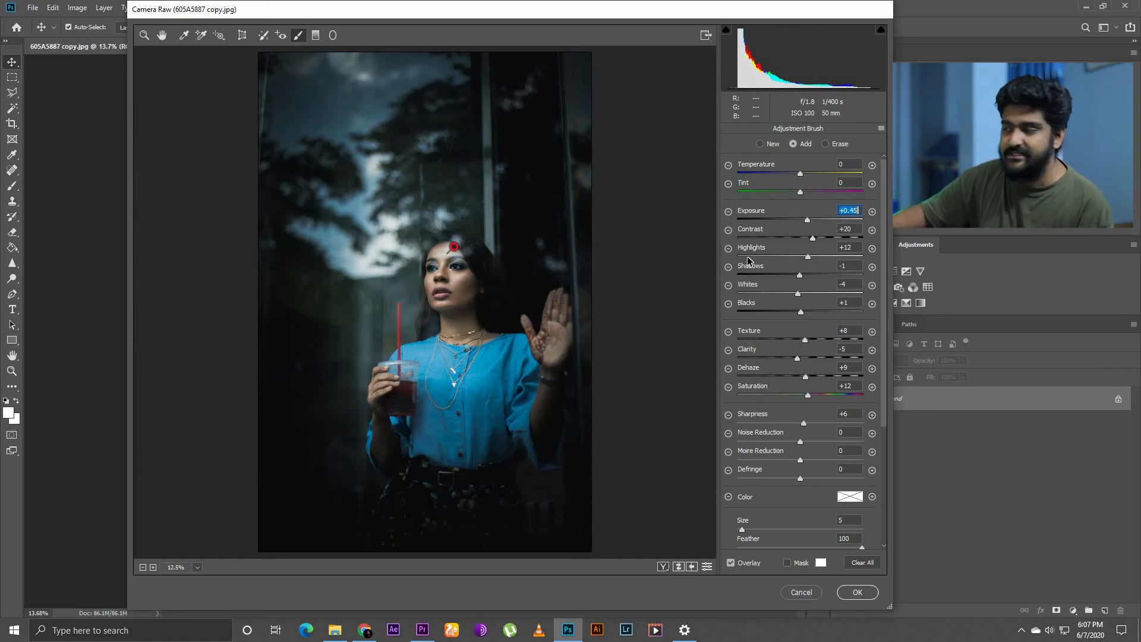
- Refine the face brush adjustment with Highlights +13, Shadows -16, Exposure +0.20 and Saturation +9, then leave the brush
mouse_move(754, 253)
left_mouse_down()
mouse_move(771, 269)
mouse_move(750, 271)
left_mouse_up()
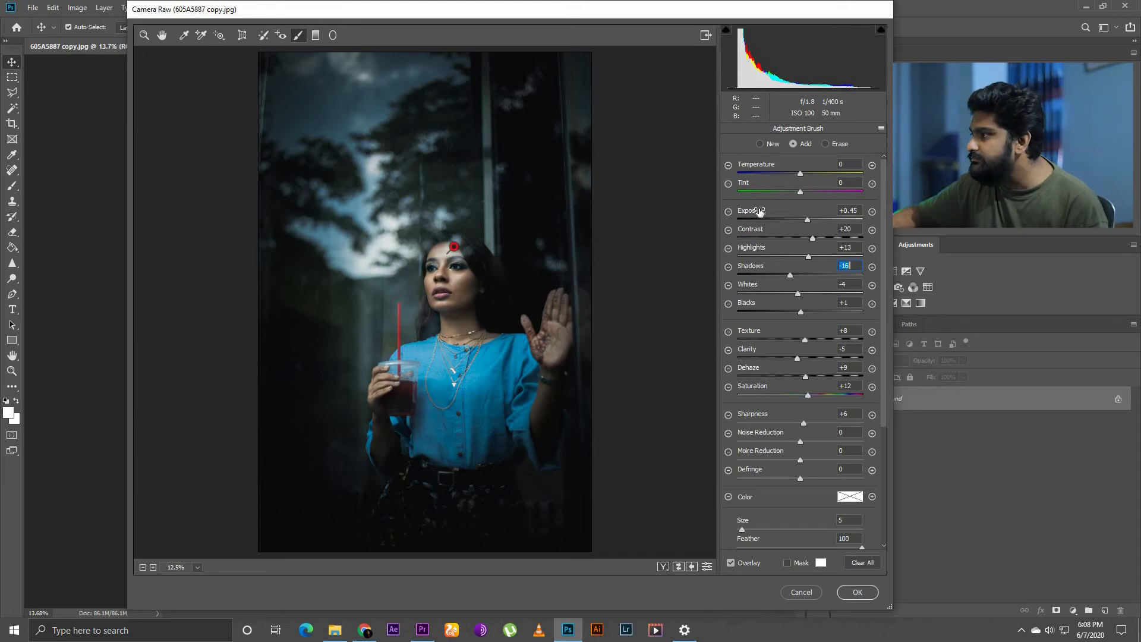
left_click_drag(759, 211, 755, 212)
left_click_drag(758, 387, 753, 387)
scroll(754, 385, "down", 1)
scroll(754, 385, "up", 1)
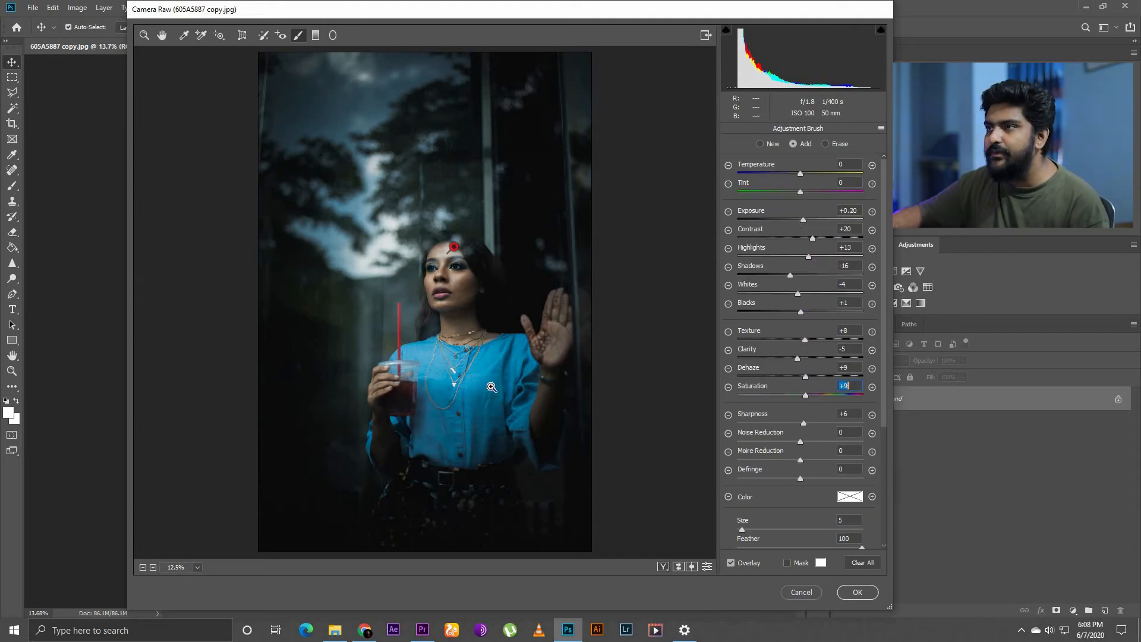
key("z")
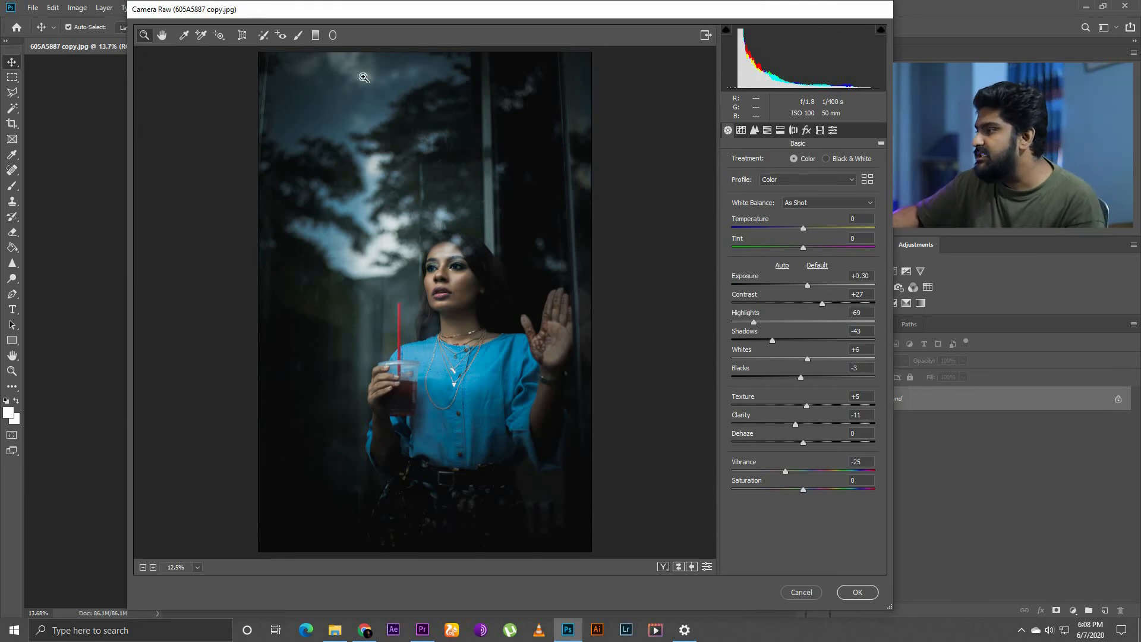
- Add a graduated filter running from the photo's top edge down to the woman's waist with Exposure -0.50
left_click(315, 36)
left_click_drag(751, 209, 746, 209)
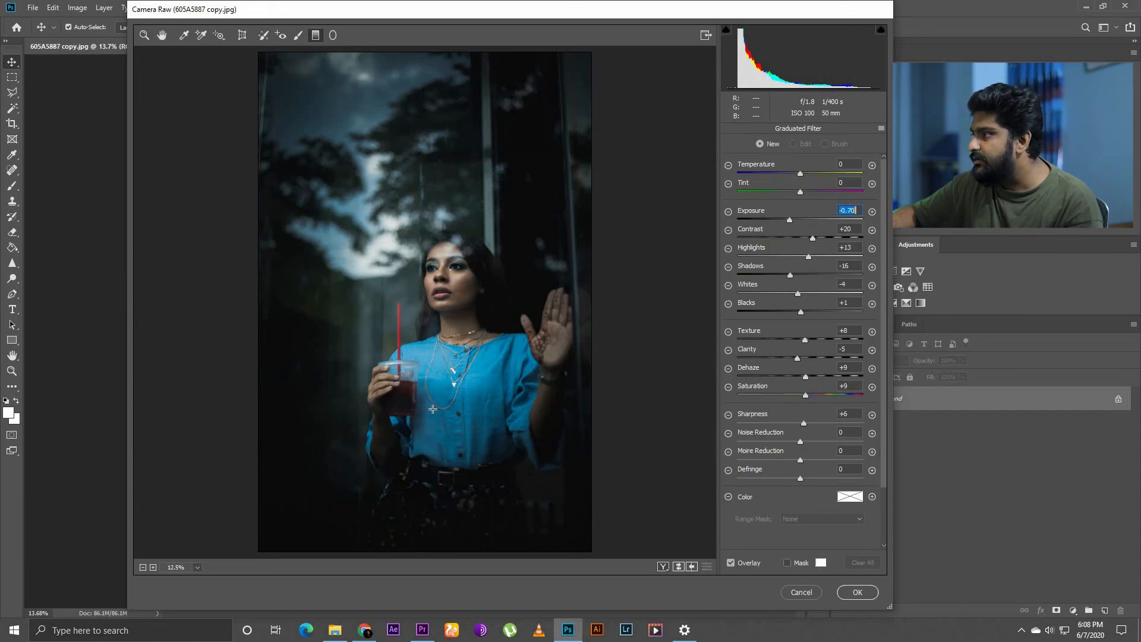
left_click_drag(440, 146, 441, 559)
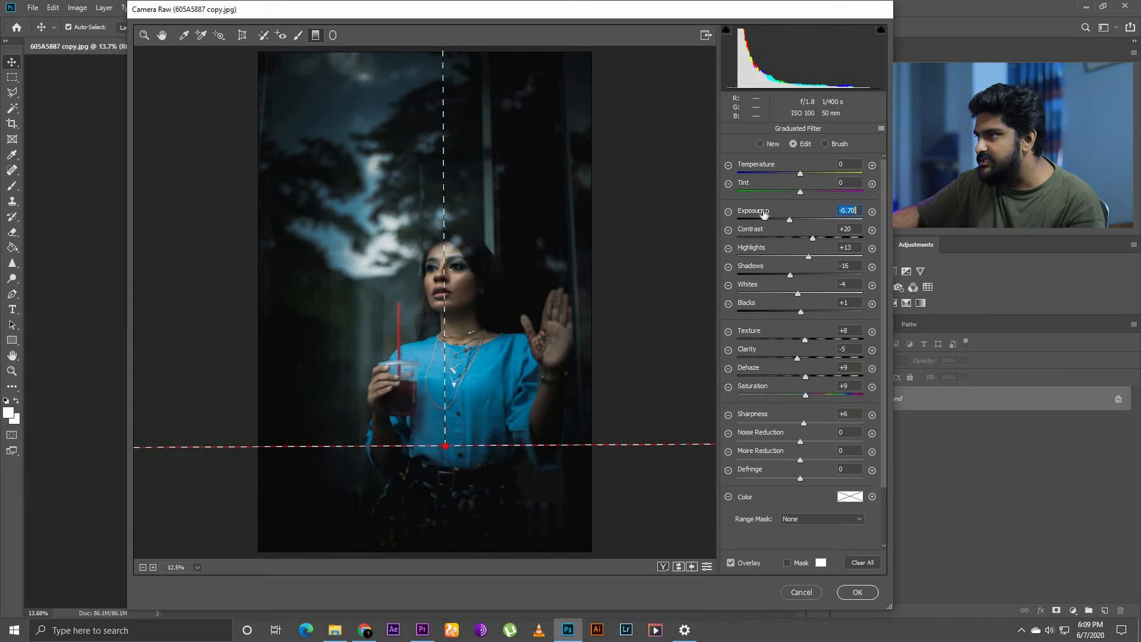
left_click_drag(751, 210, 755, 210)
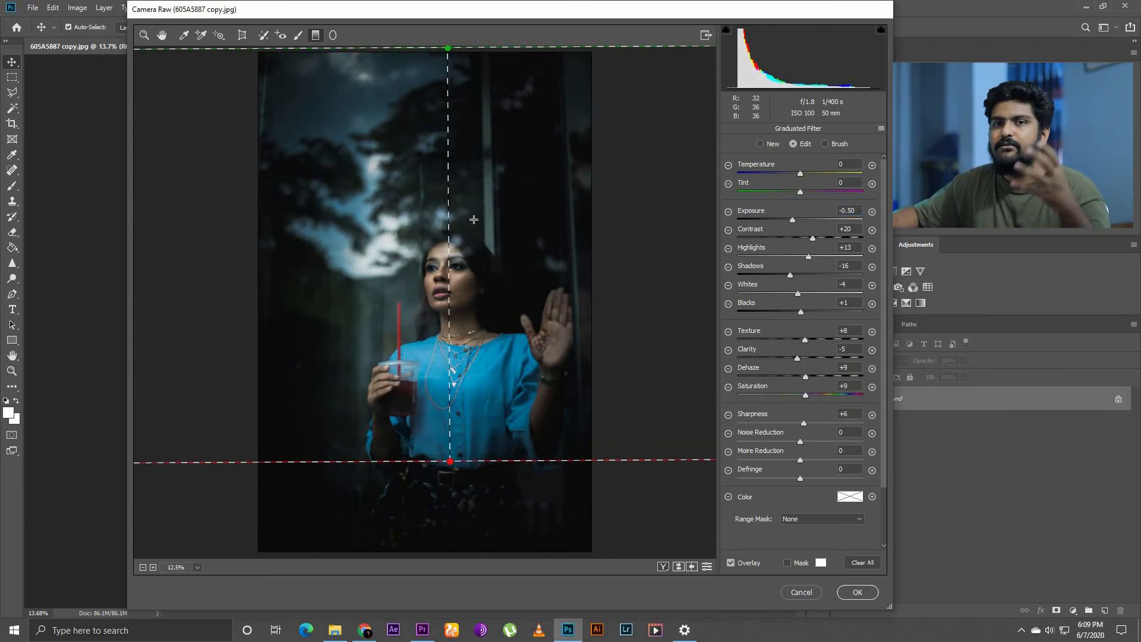
- Set the basic Exposure to +0.40, Contrast to +16 and Highlights to -76, and apply the Camera Raw filter
left_click(144, 35)
left_click(752, 278)
left_click(866, 276)
key("BackSpace")
key("BackSpace")
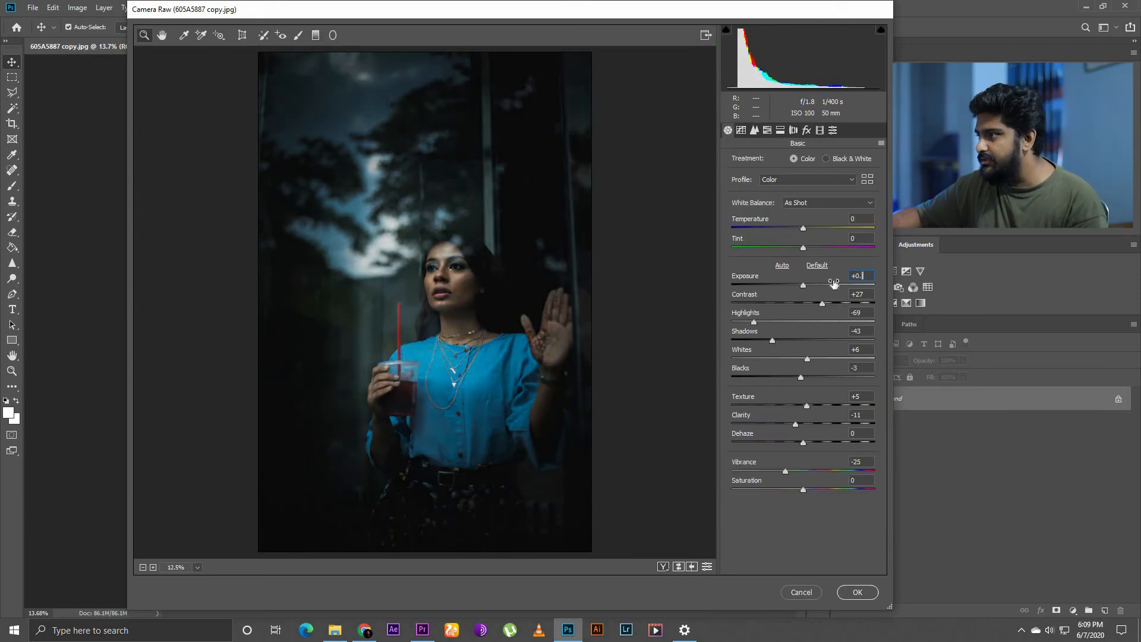
type("40")
left_click_drag(751, 296, 740, 321)
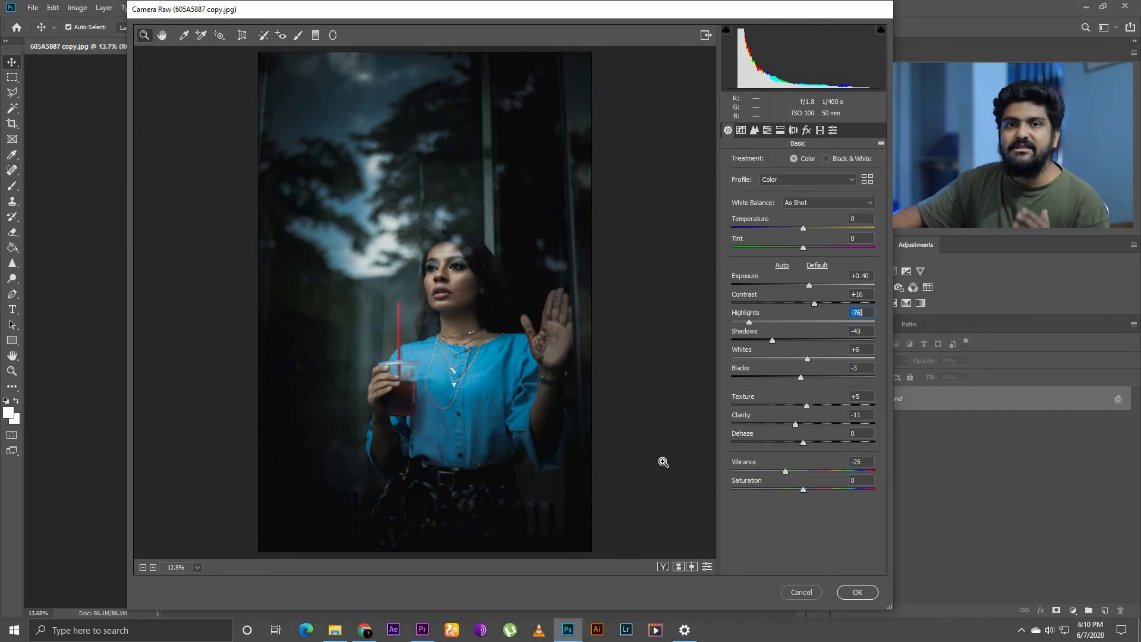
left_click(860, 593)
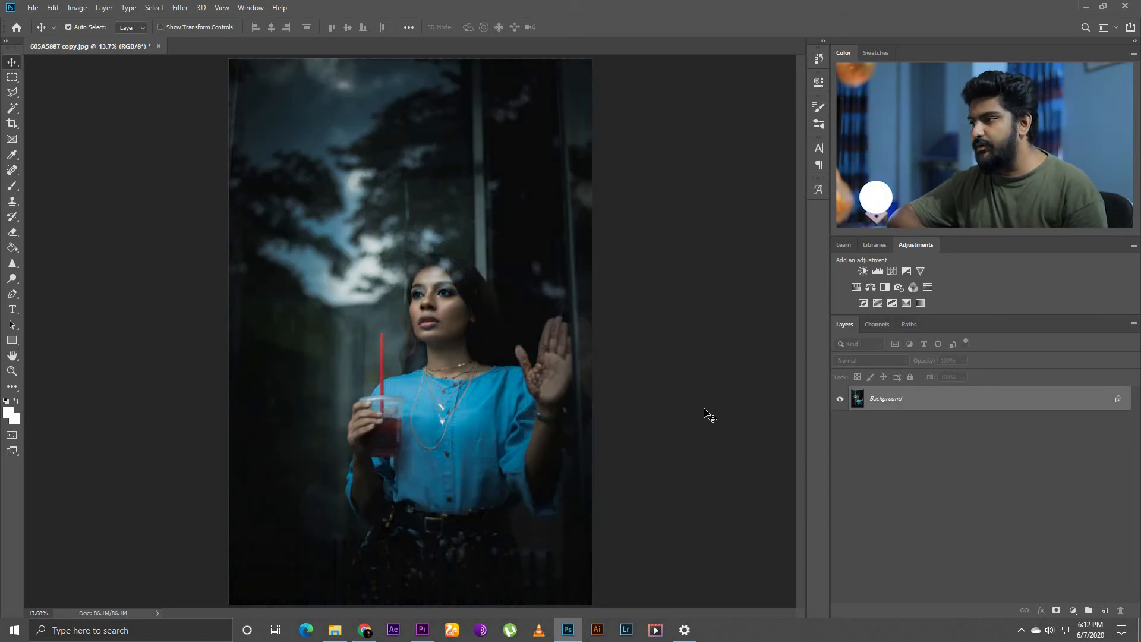
- Compare the photo before and after grading by undoing and redoing the Camera Raw filter
key("ctrl+alt+z")
key("ctrl+shift+z")
key("z")
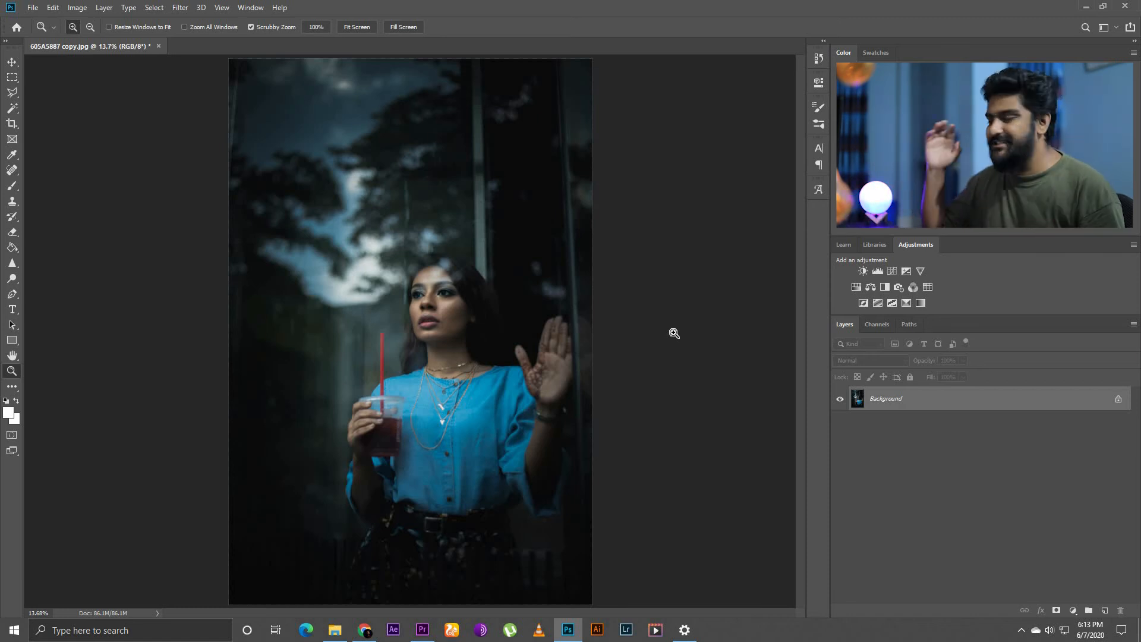
- Add a Curves adjustment layer and bend the RGB curve strongly upward to brighten the woman's eyes
key("ctrl+plus")
key("ctrl+plus")
key("ctrl+plus")
key("ctrl+plus")
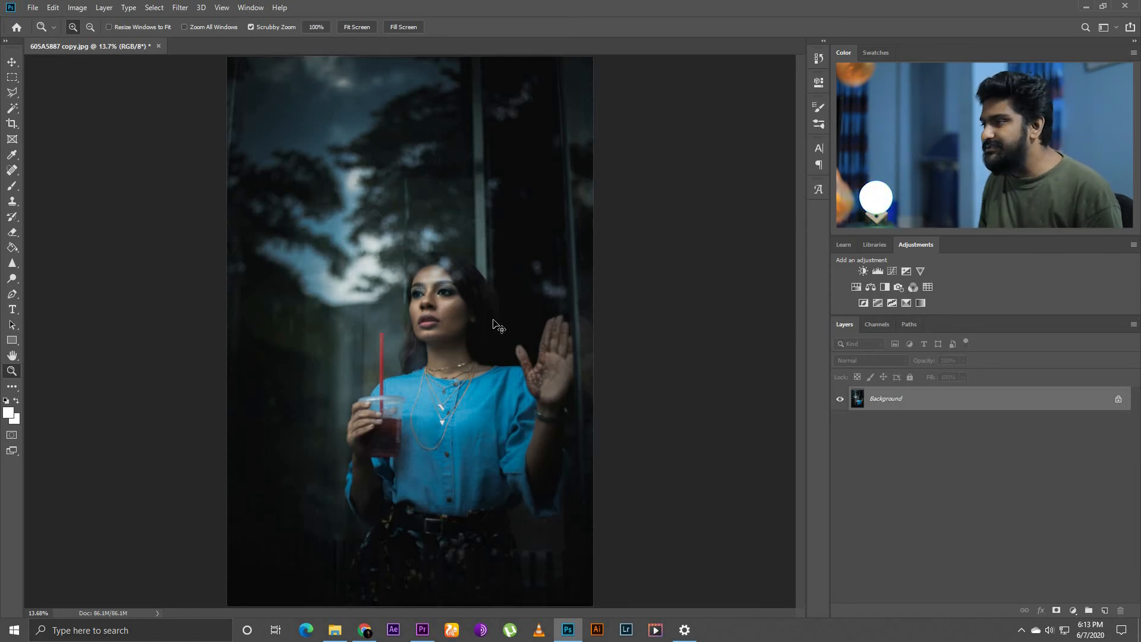
key("ctrl+plus")
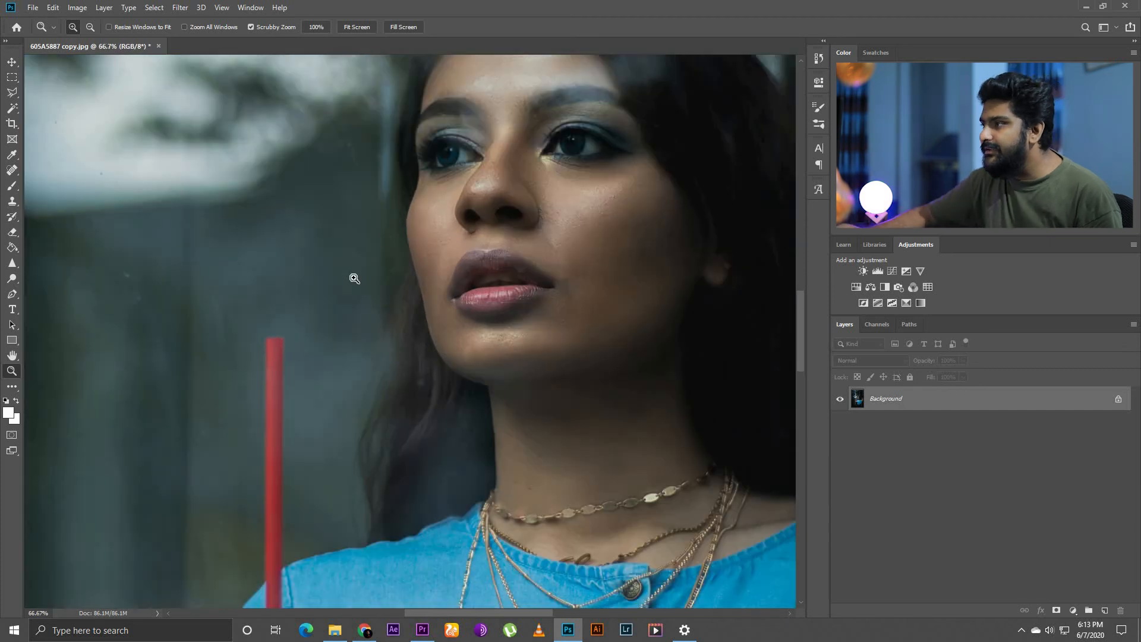
scroll(353, 278, "up", 3)
scroll(353, 278, "right", 5)
key("ctrl+plus")
key("ctrl+plus")
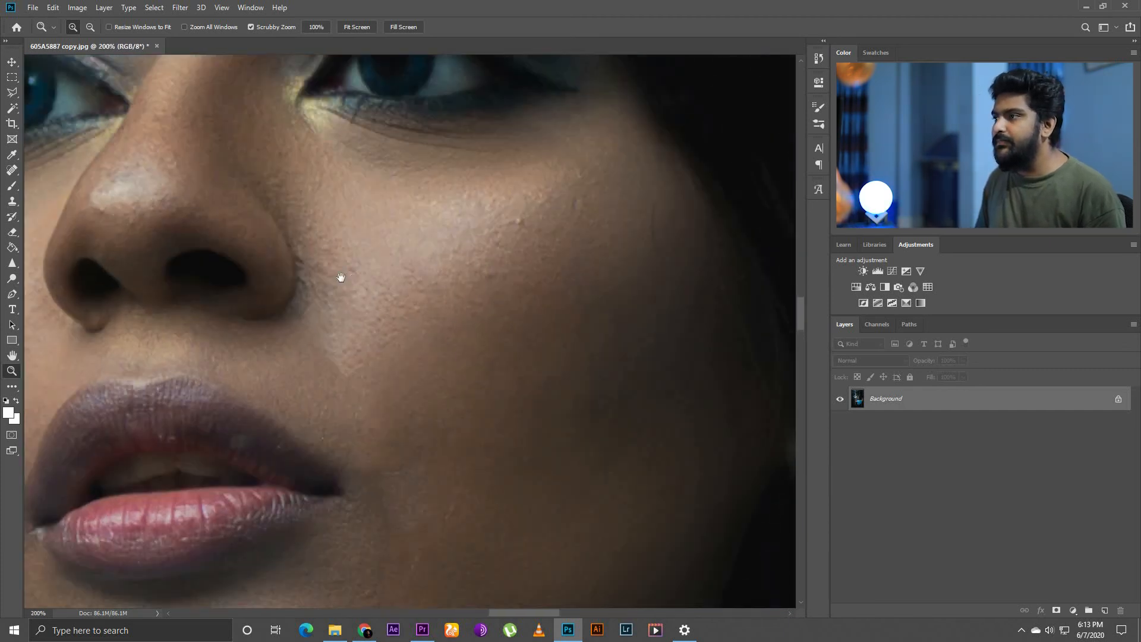
key("ctrl+minus")
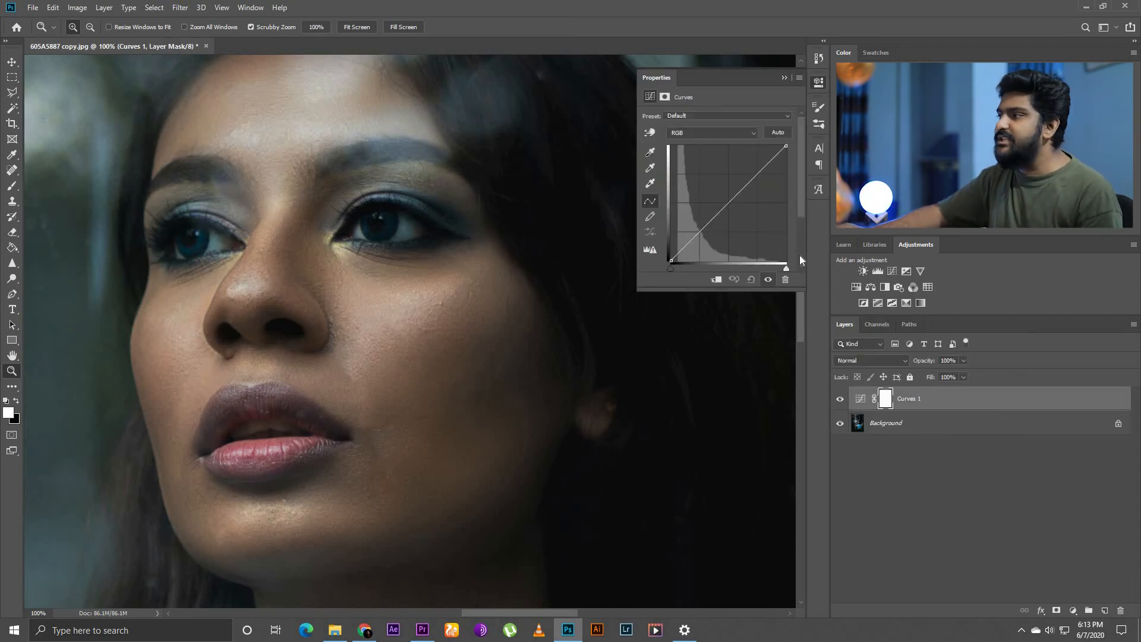
left_click_drag(717, 189, 705, 177)
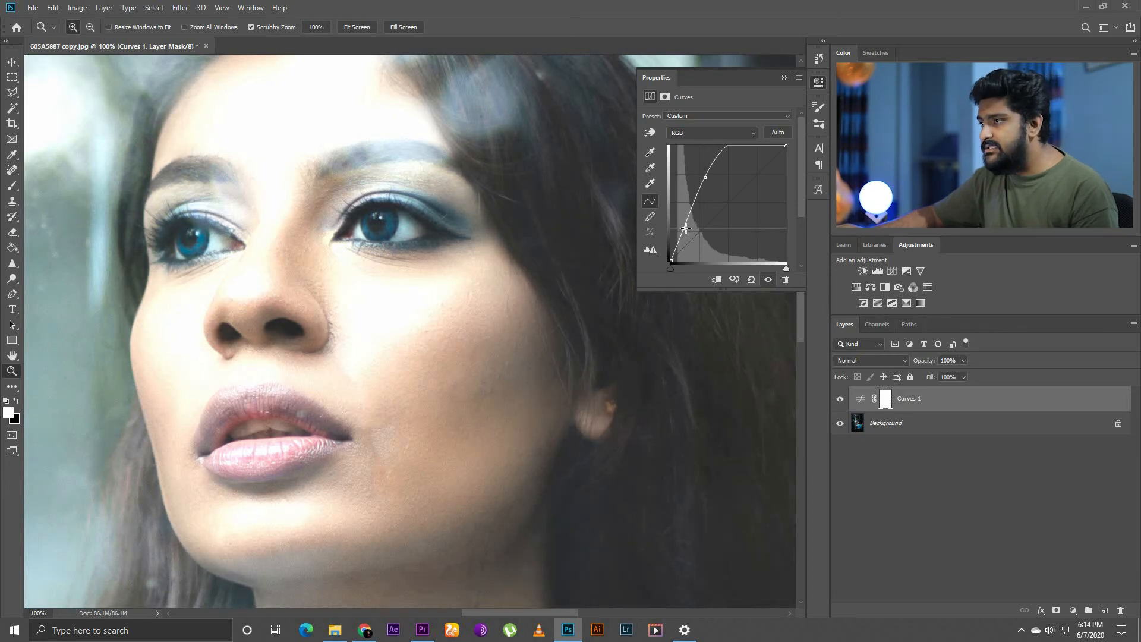
left_click_drag(684, 228, 672, 258)
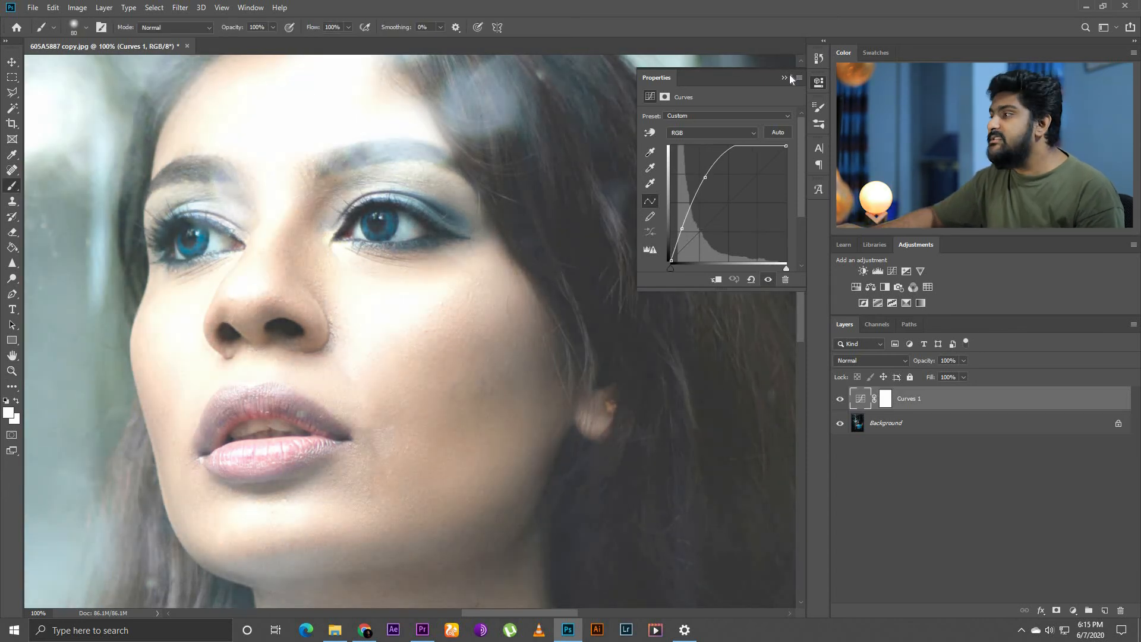
- Invert the Curves layer's mask to black to hide the brightening
left_click(880, 391)
left_click(887, 400)
key("ctrl+i")
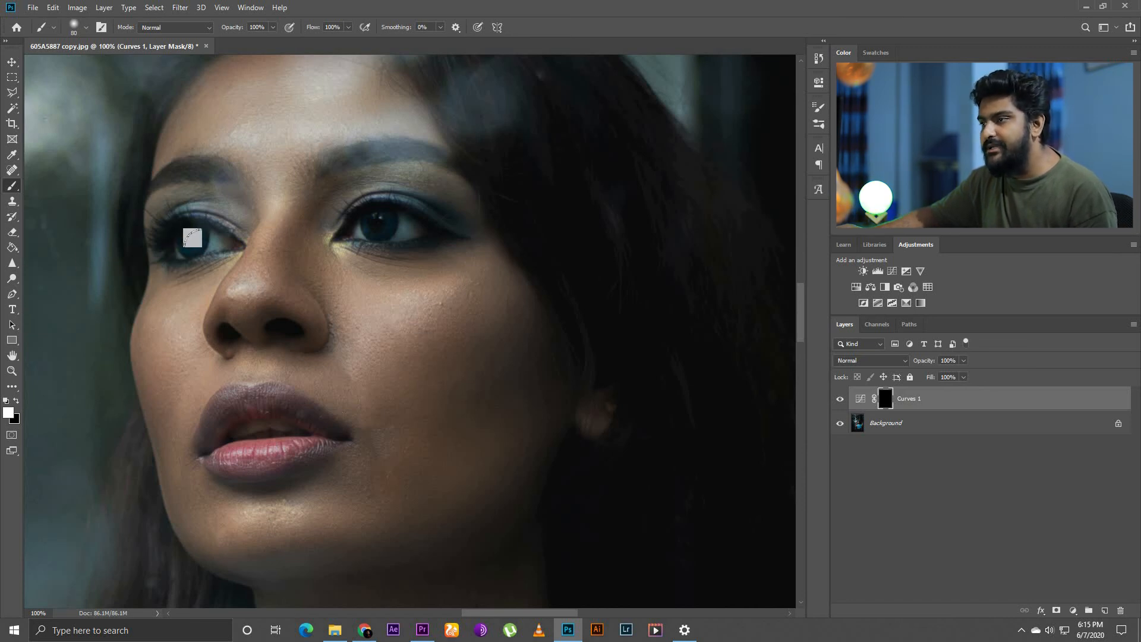
- Paint white on the Curves mask over both irises with a size 40 brush, and clean the spill around one eye with black
key("bracketleft")
key("bracketleft")
key("bracketleft")
key("bracketleft")
key("bracketleft")
key("bracketleft")
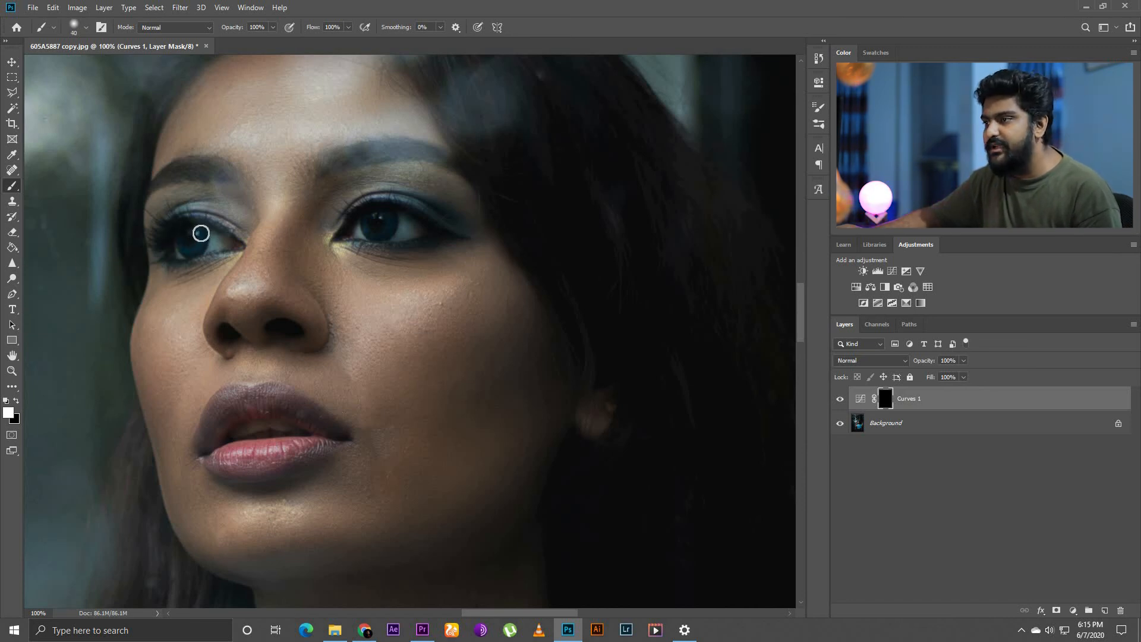
key("bracketright")
left_click_drag(198, 240, 185, 243)
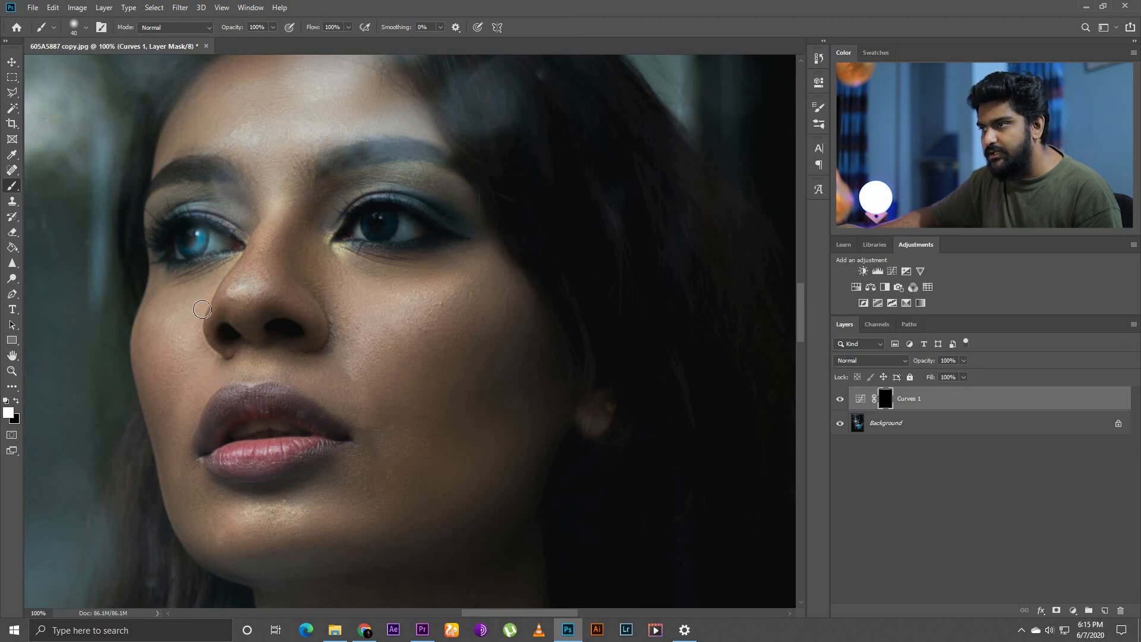
mouse_move(390, 222)
left_mouse_down()
mouse_move(376, 229)
mouse_move(391, 218)
left_mouse_up()
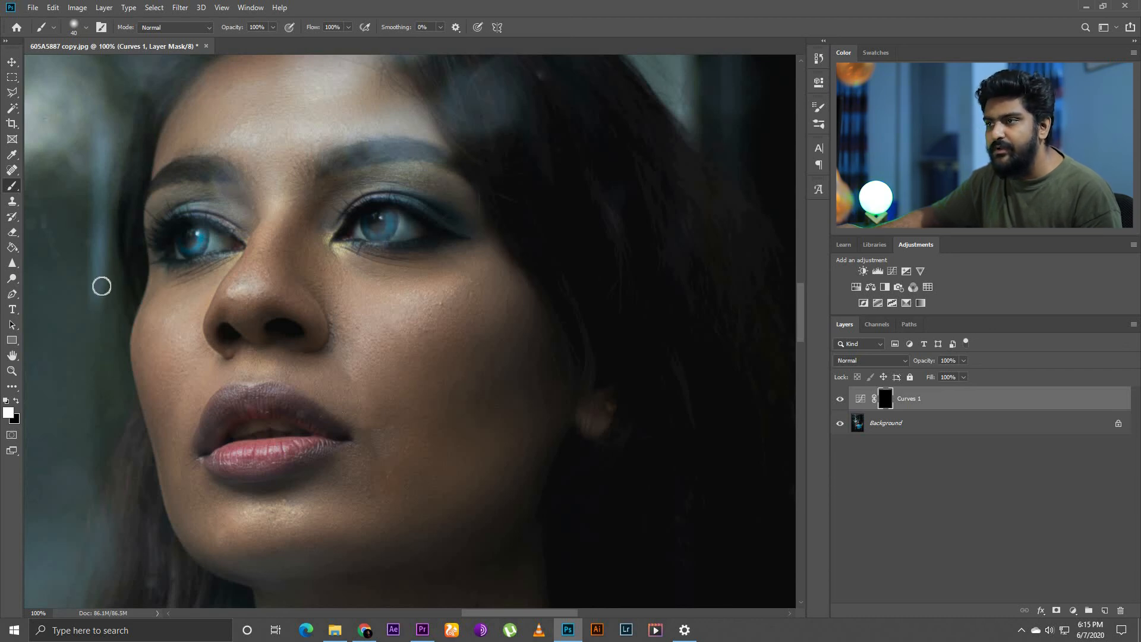
left_click(16, 401)
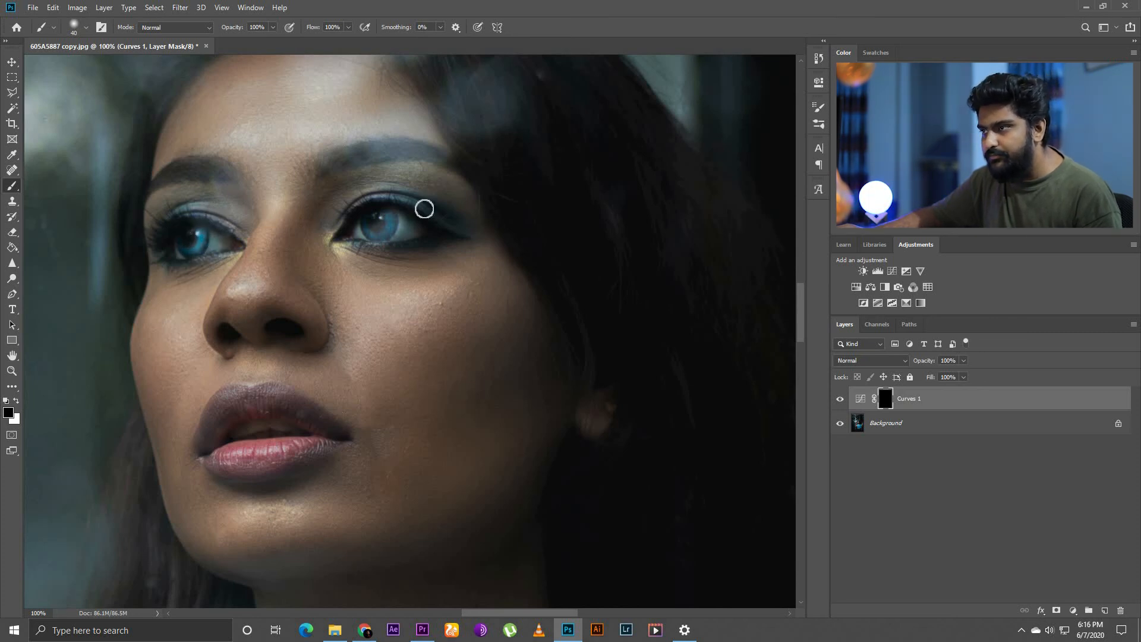
mouse_move(371, 222)
left_mouse_down()
mouse_move(372, 210)
mouse_move(404, 205)
mouse_move(401, 235)
left_mouse_up()
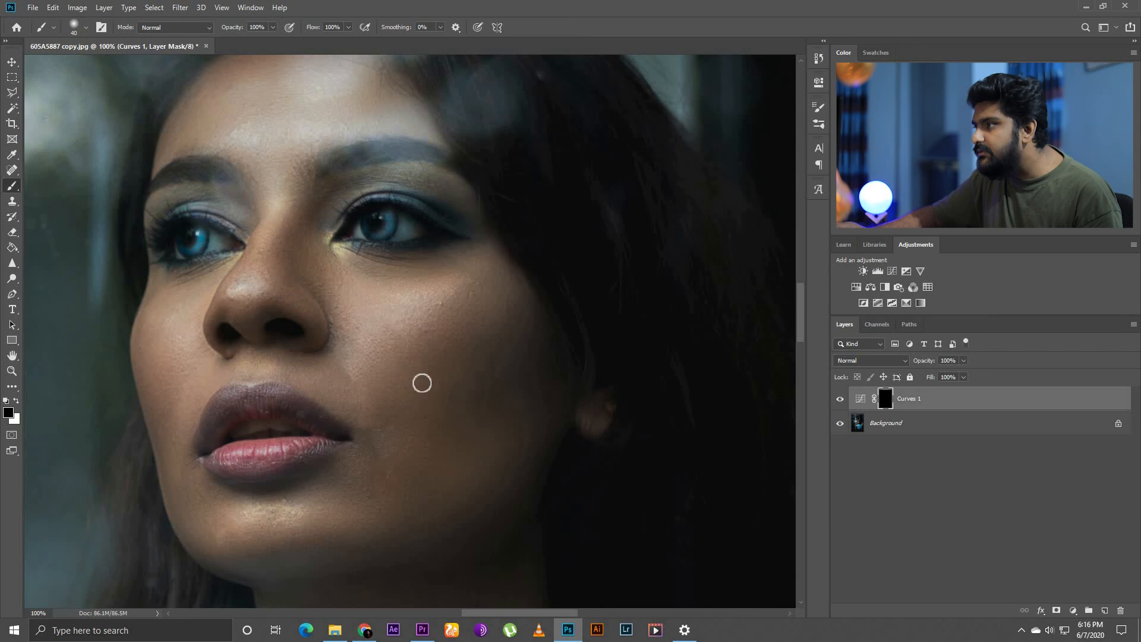
- Add a Hue/Saturation adjustment layer above the Curves layer with Saturation +35
left_click(924, 423)
left_click(914, 400)
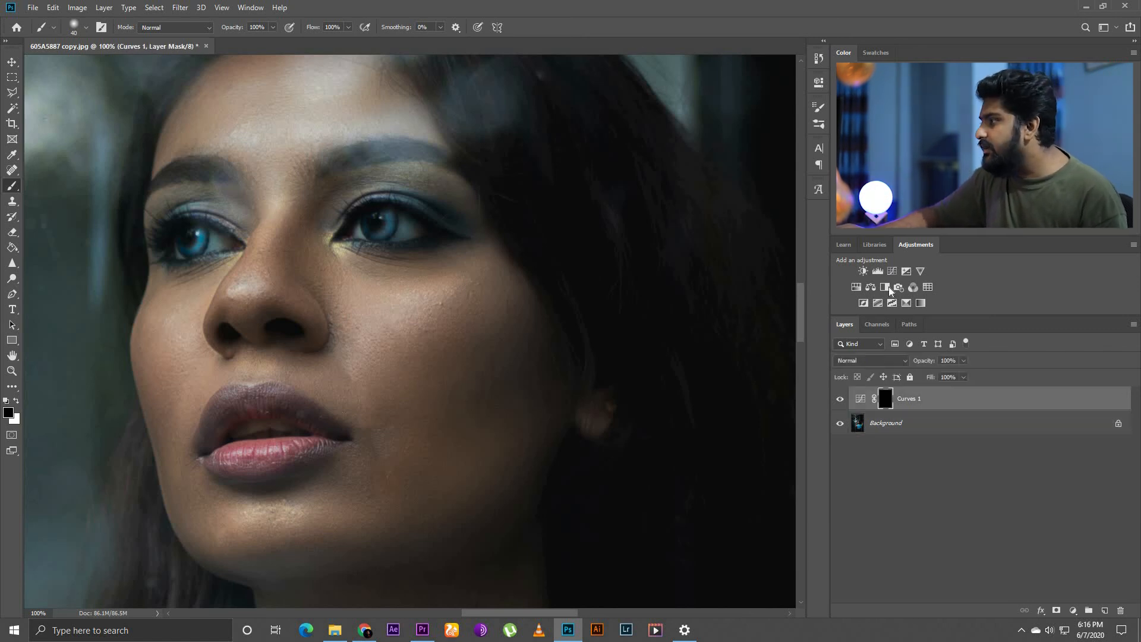
left_click(856, 287)
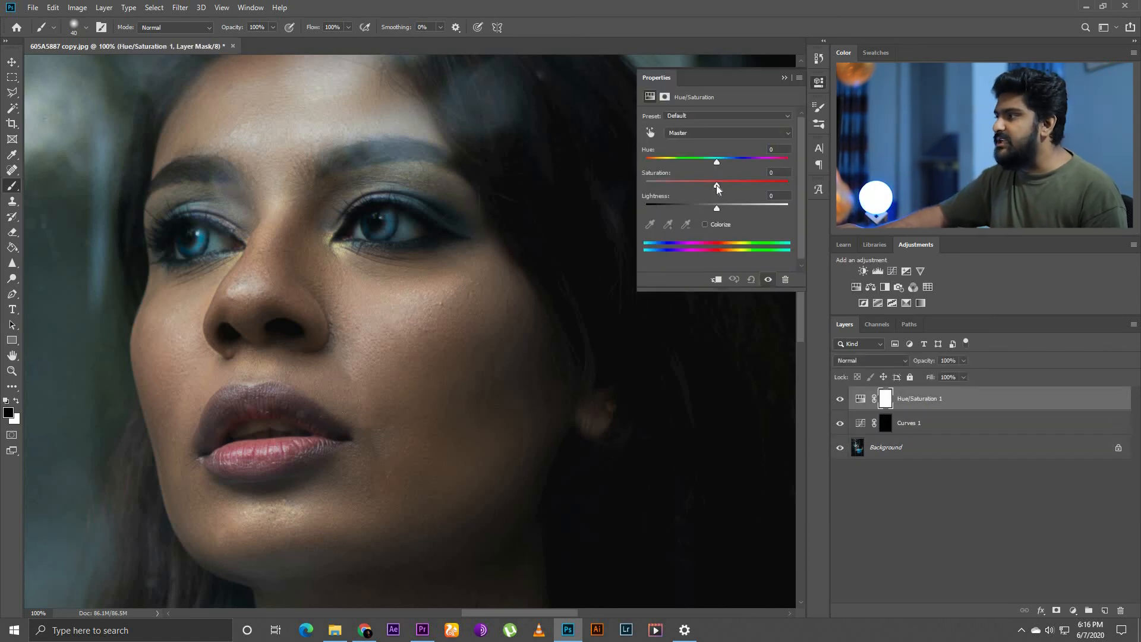
left_click(717, 185)
left_click(732, 185)
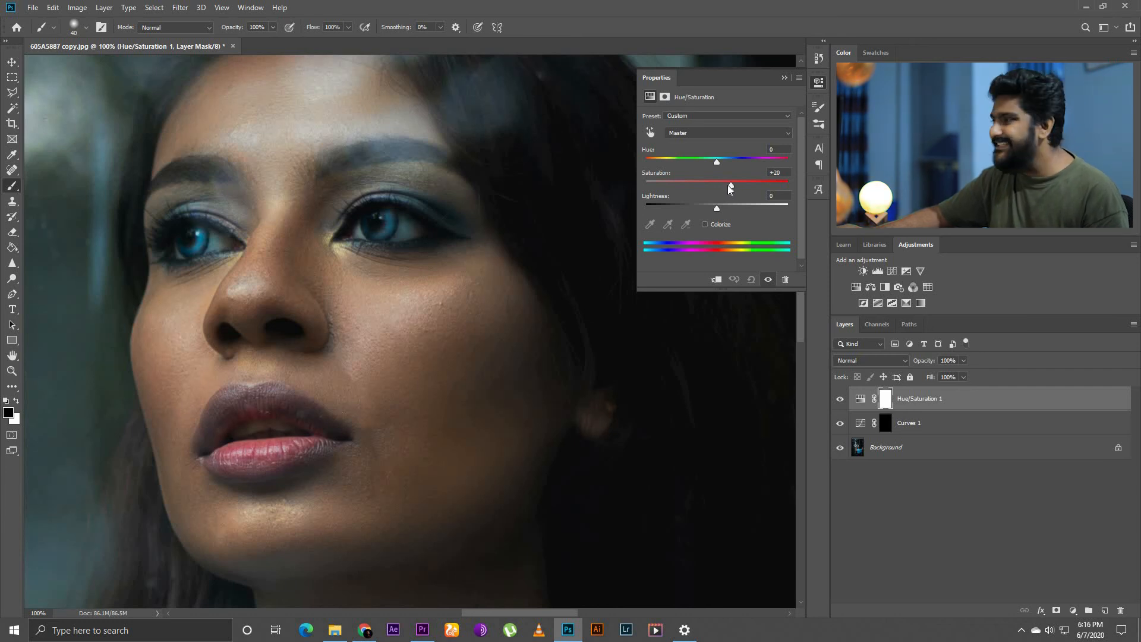
left_click_drag(729, 185, 742, 187)
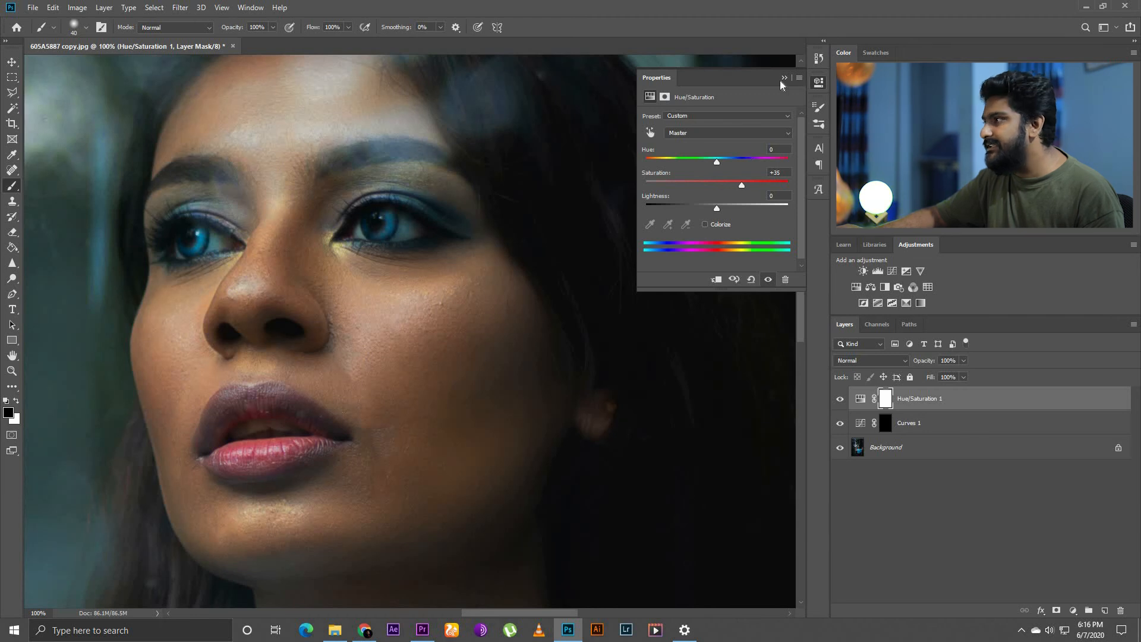
- Invert the Hue/Saturation layer's mask and paint white over both irises to saturate only the eyes
left_click(888, 397)
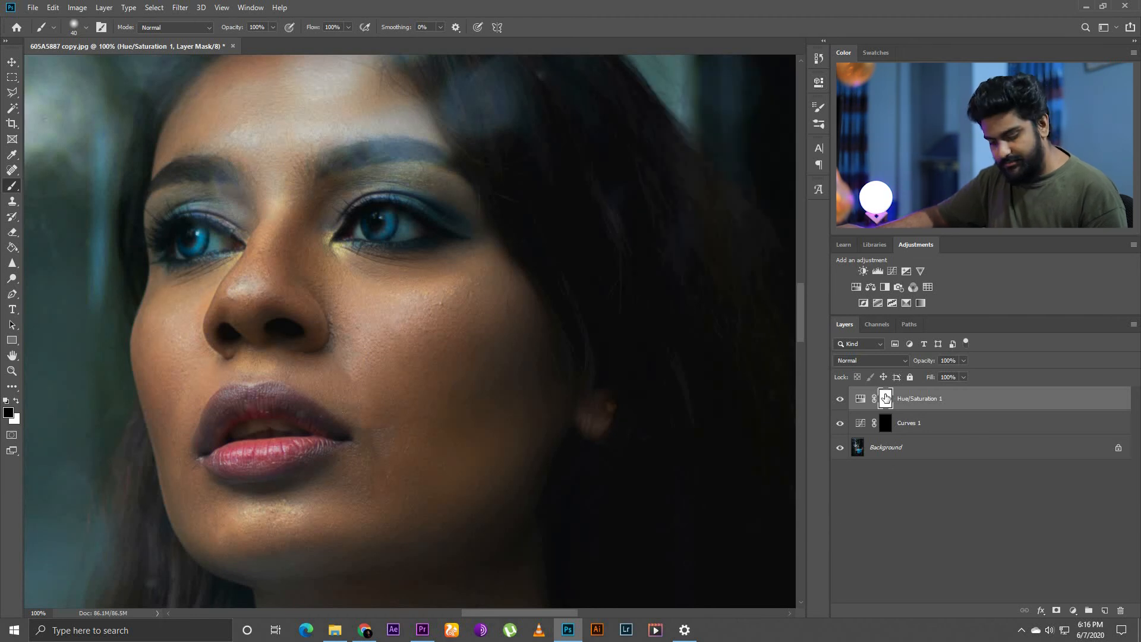
key("ctrl+i")
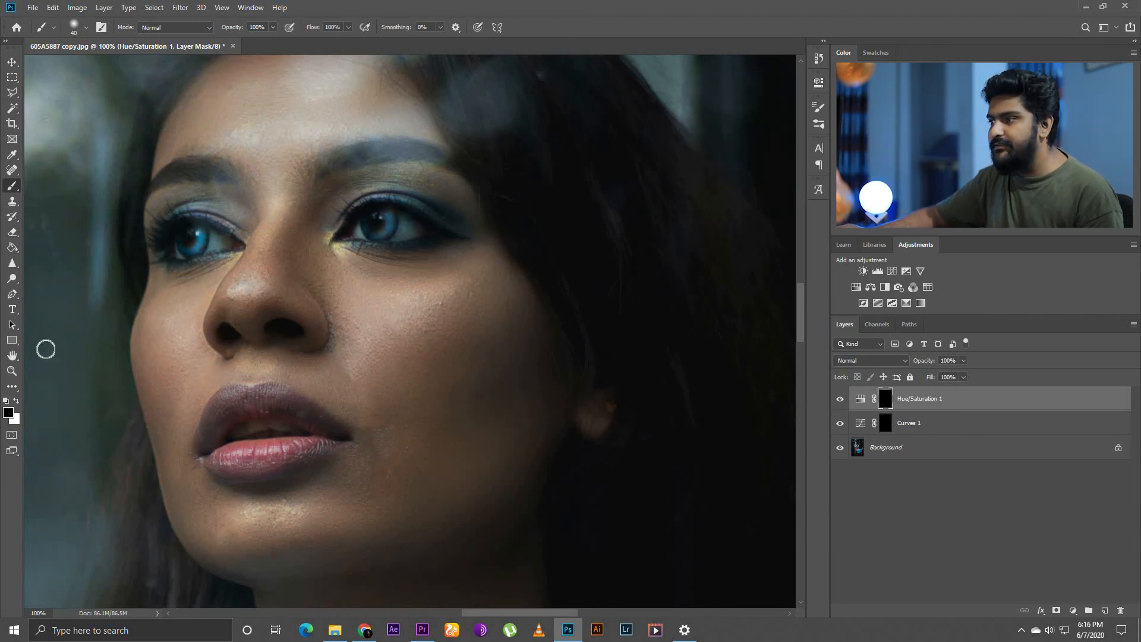
key("x")
left_click_drag(387, 232, 359, 235)
mouse_move(179, 241)
left_mouse_down()
mouse_move(199, 234)
mouse_move(178, 247)
left_mouse_up()
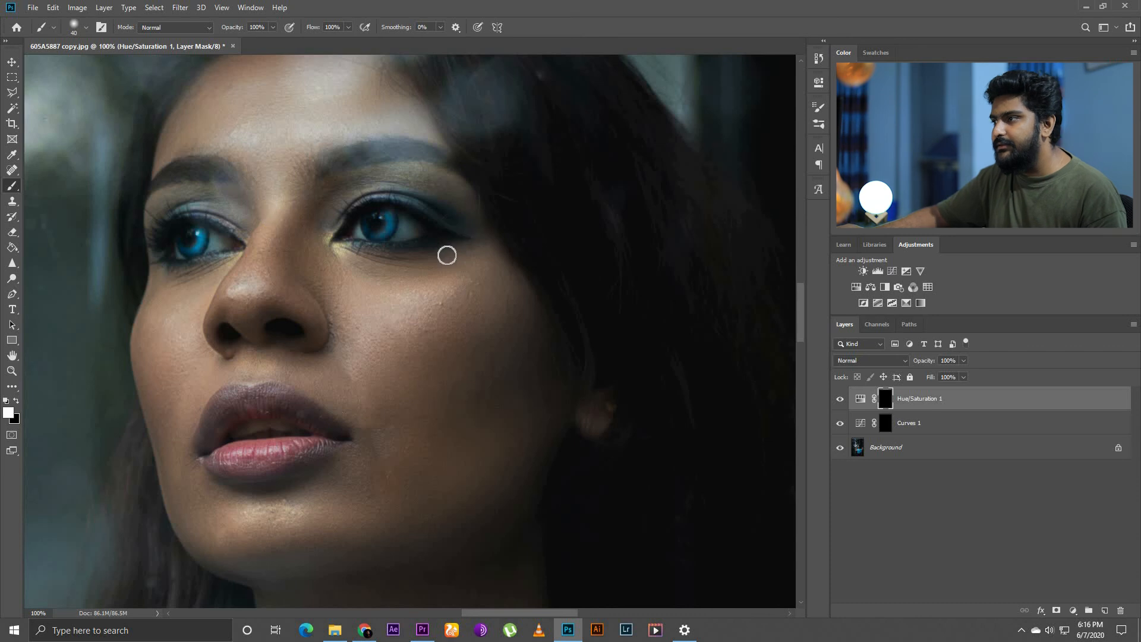
- Compare the whole photo with and without the eye adjustments by hiding and showing the Hue/Saturation and Curves layers
key("ctrl+minus")
key("ctrl+minus")
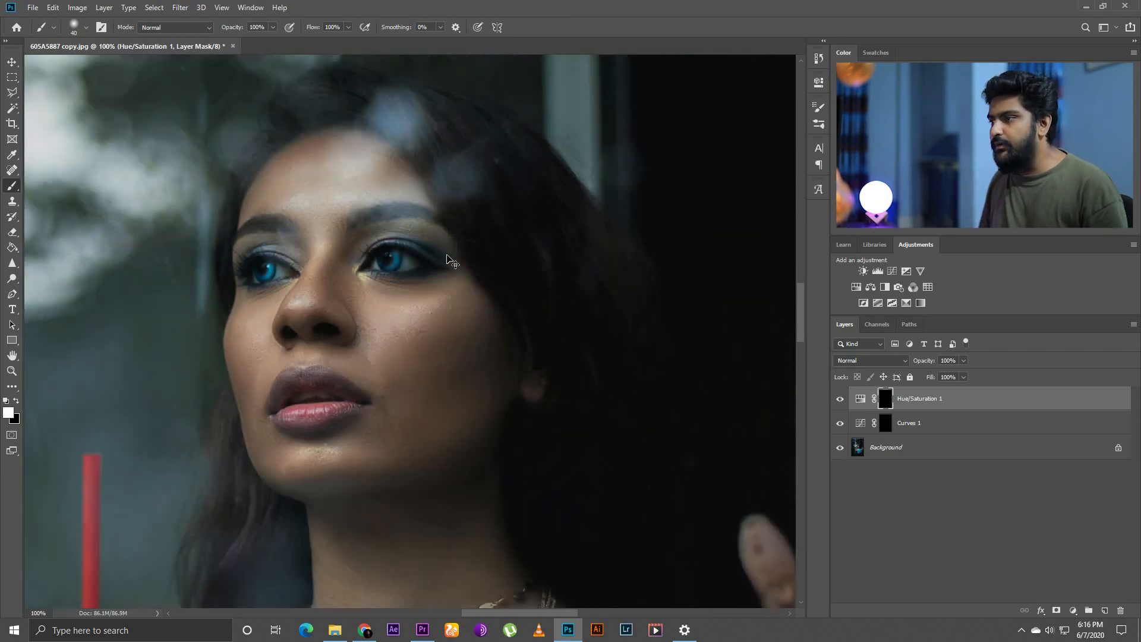
key("ctrl+minus")
key("ctrl+minus")
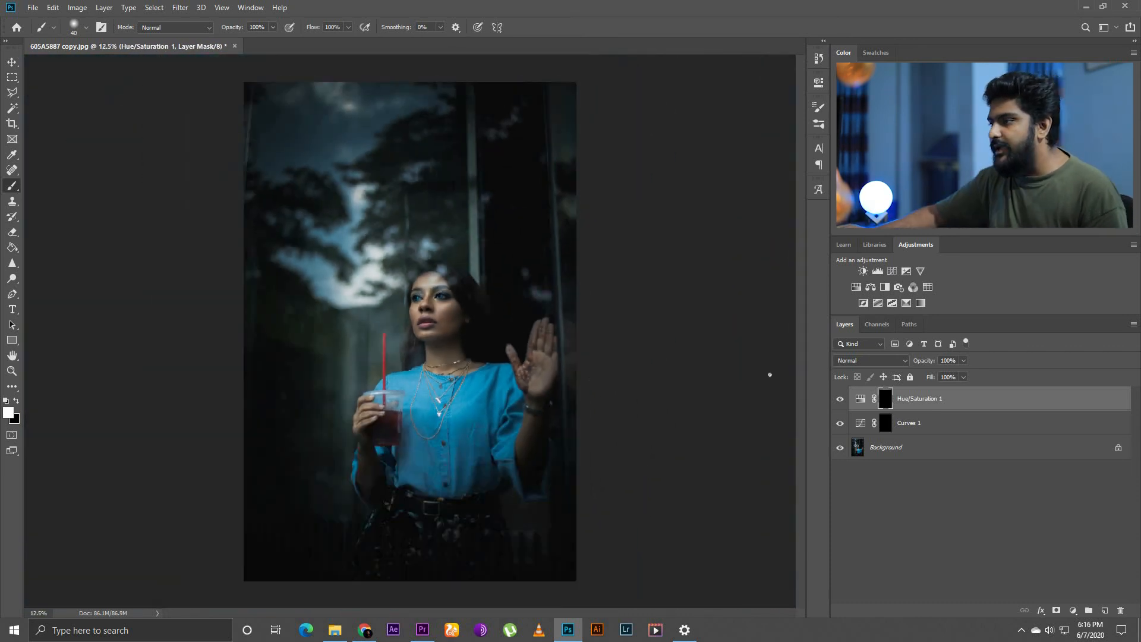
left_click_drag(842, 437, 845, 450)
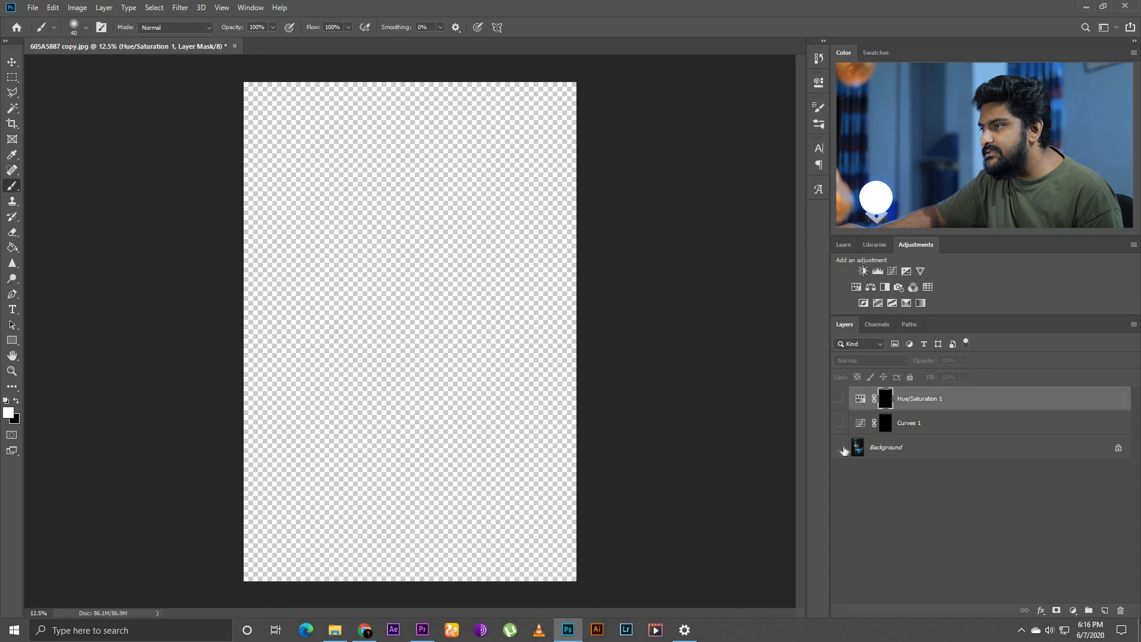
left_click(840, 448)
left_click_drag(840, 401, 838, 431)
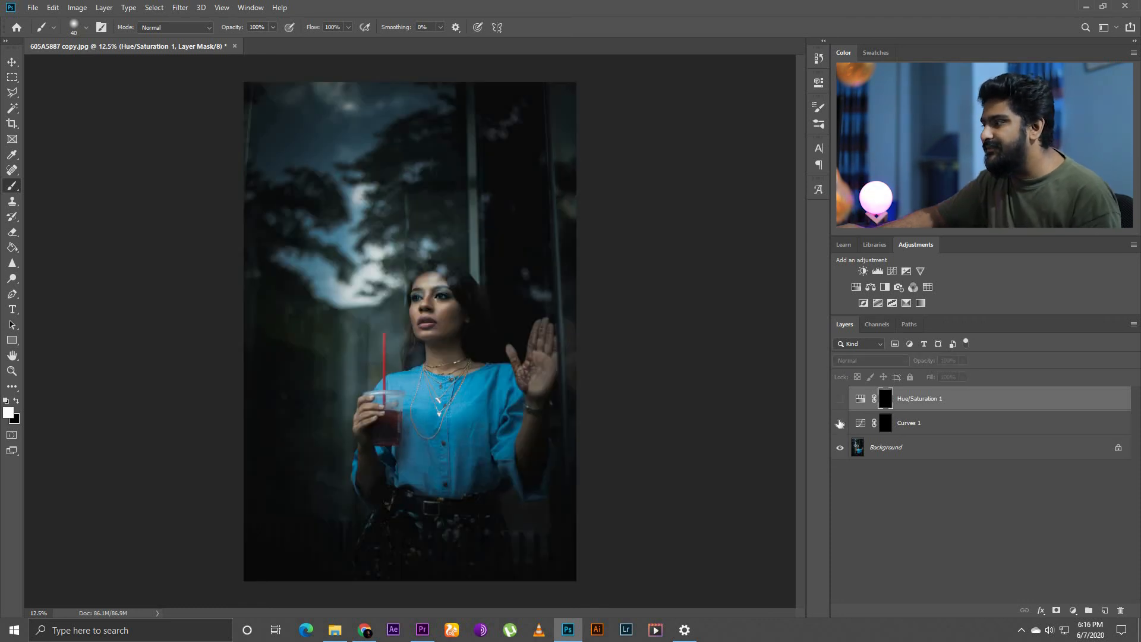
left_click(840, 406)
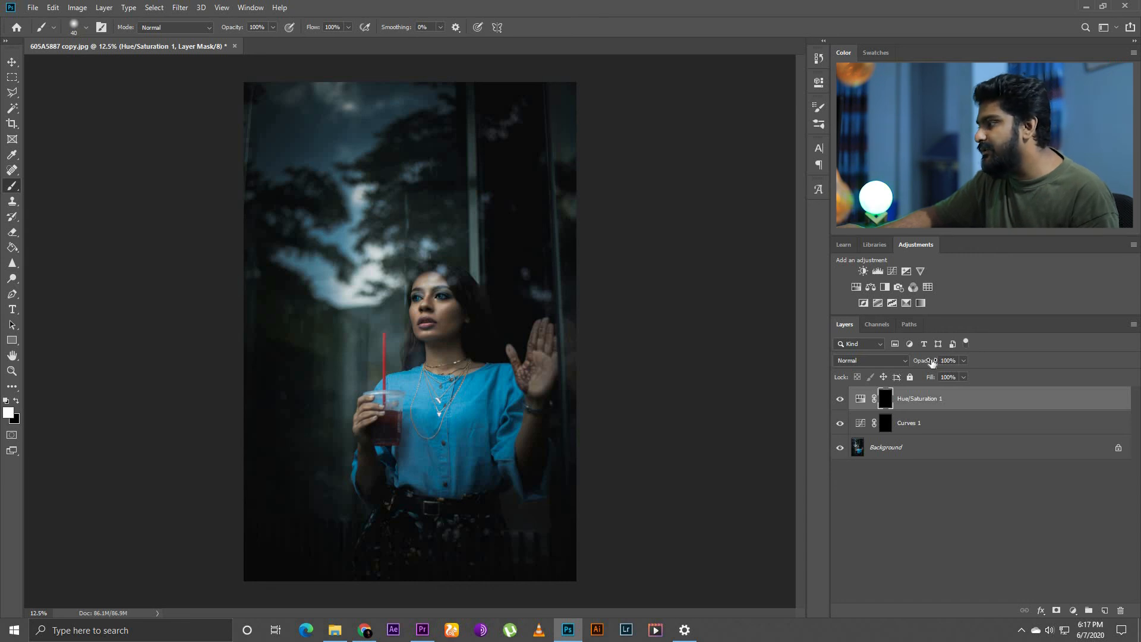
- Set the opacity of both the Hue/Saturation and Curves layers to 55% and merge all visible layers
left_click_drag(922, 363, 899, 363)
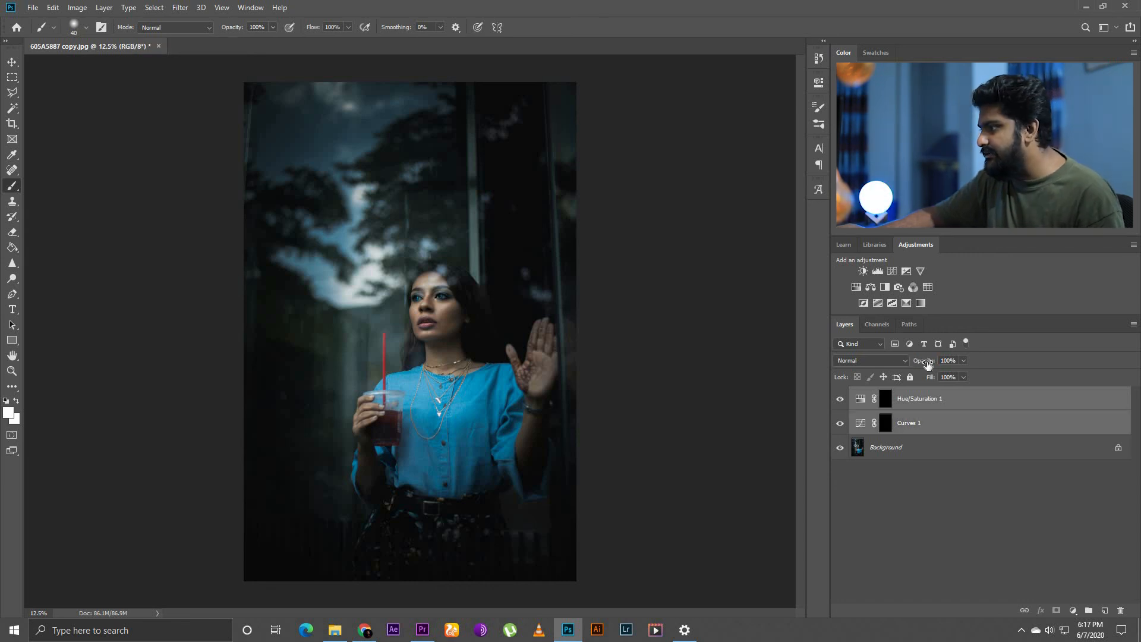
left_click_drag(919, 364, 895, 372)
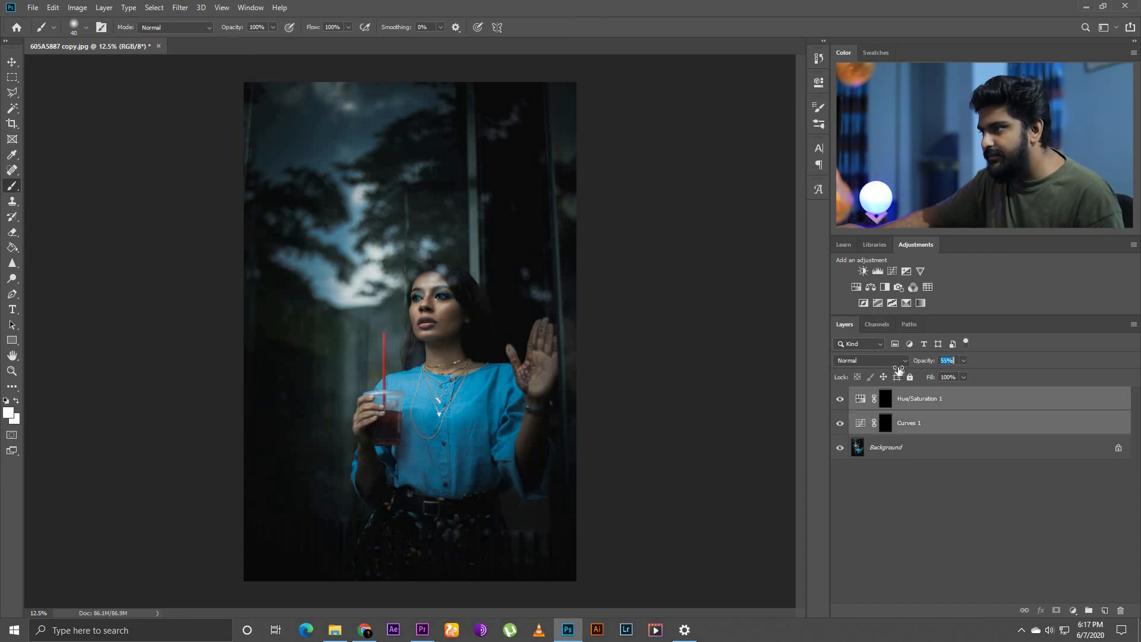
left_click(940, 455)
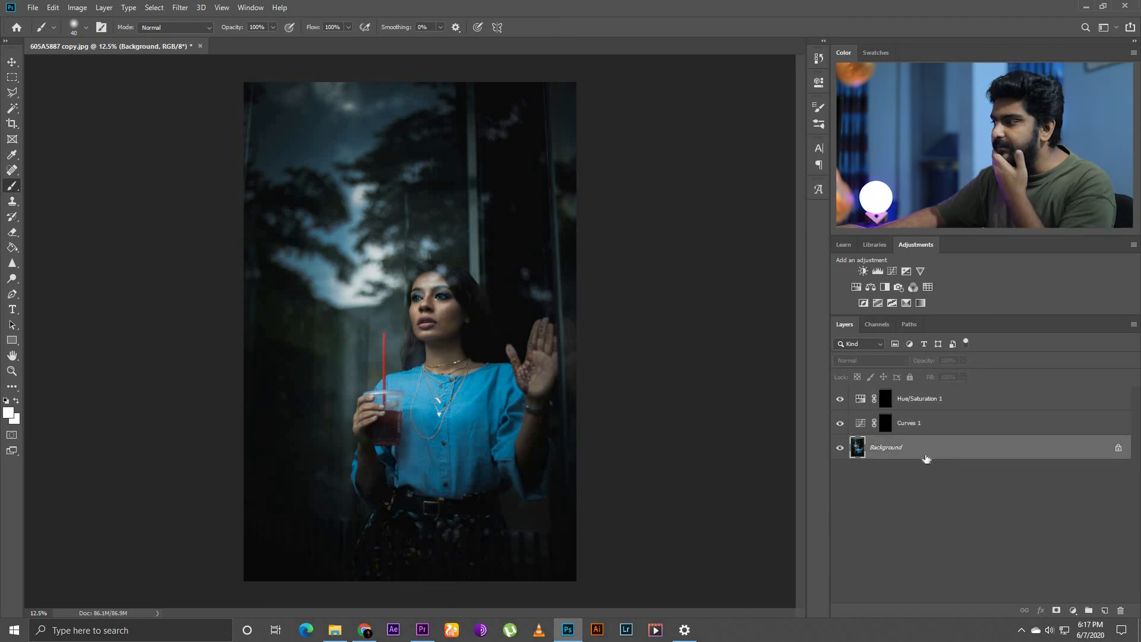
right_click(925, 455)
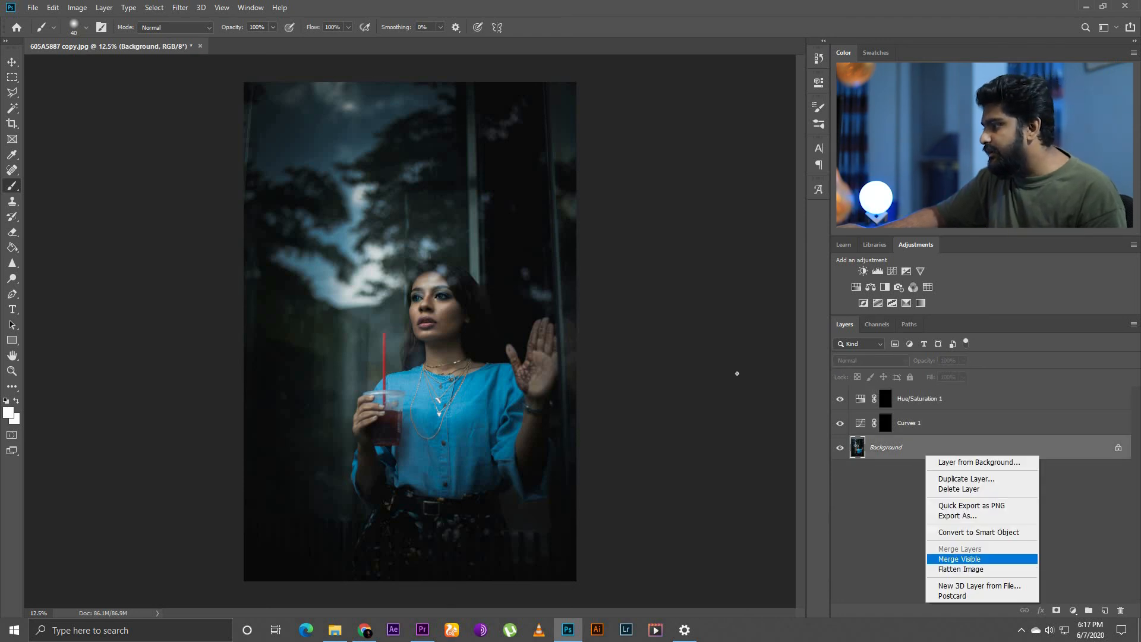
left_click(959, 559)
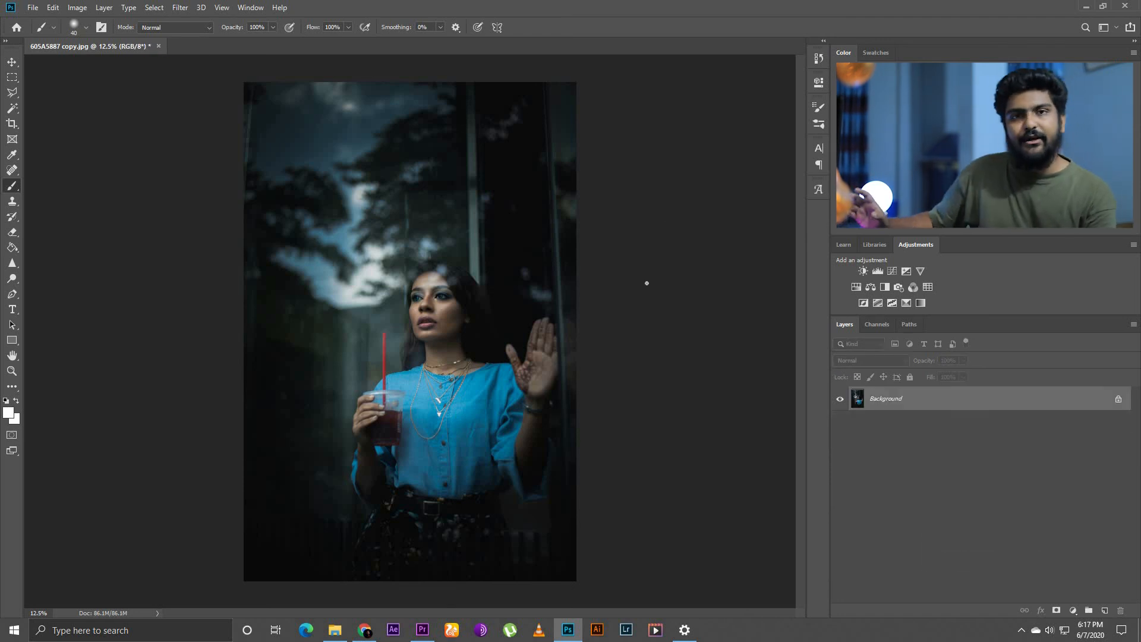